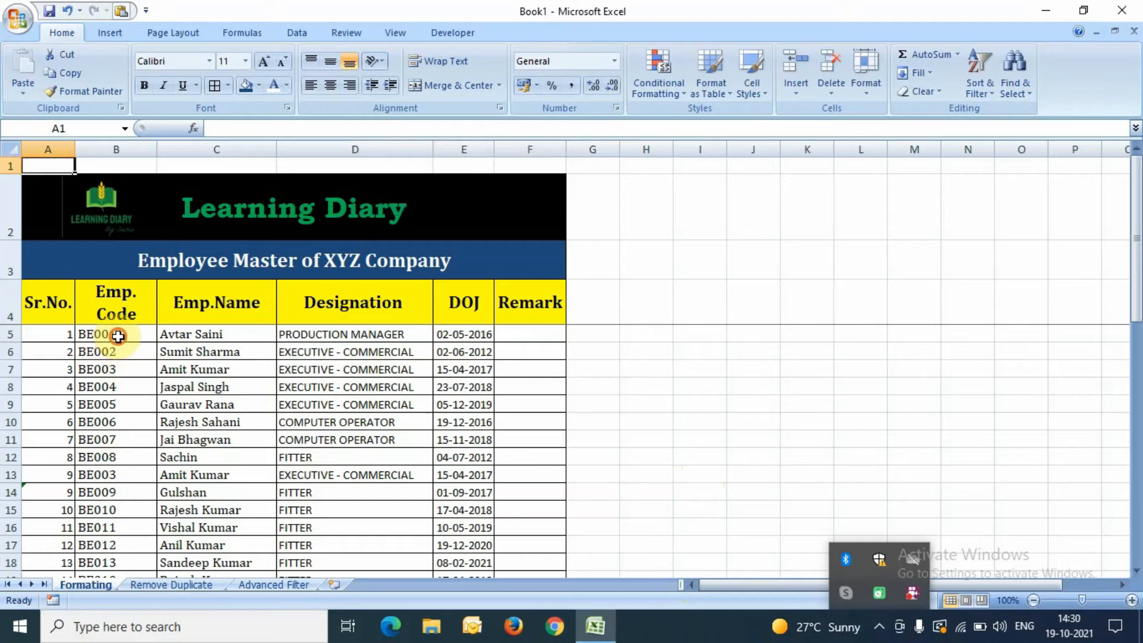
Step: Select the Emp. Codes BE001 through BE030 in B5:B38
click(119, 336)
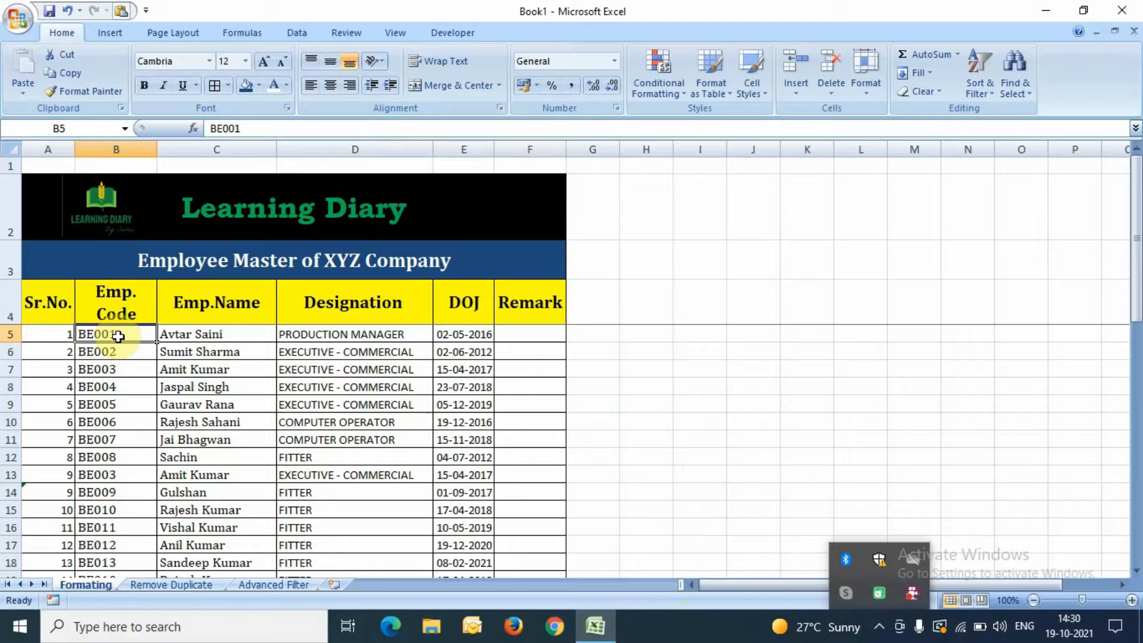
key(Up)
key(Down)
key(ctrl+shift+Down)
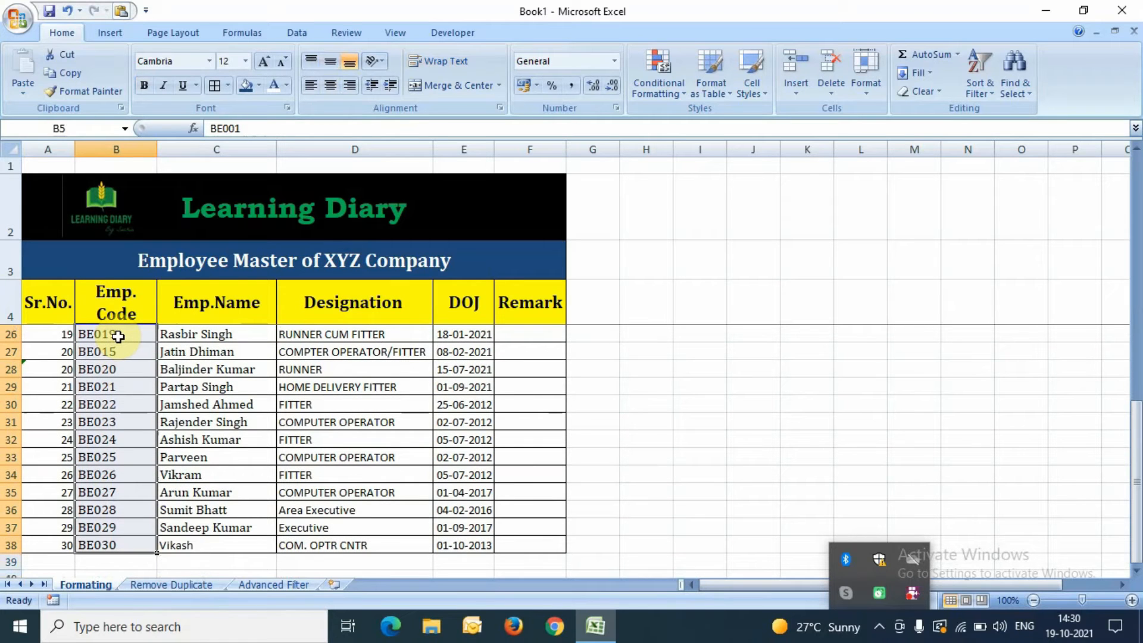
key(ctrl+Up)
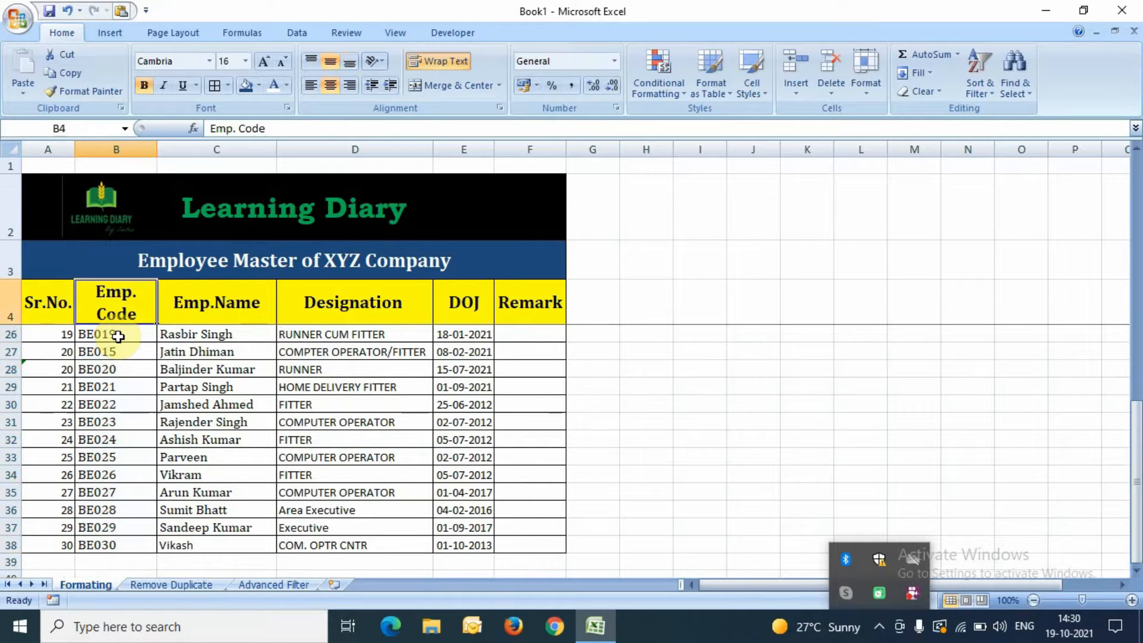
click(118, 336)
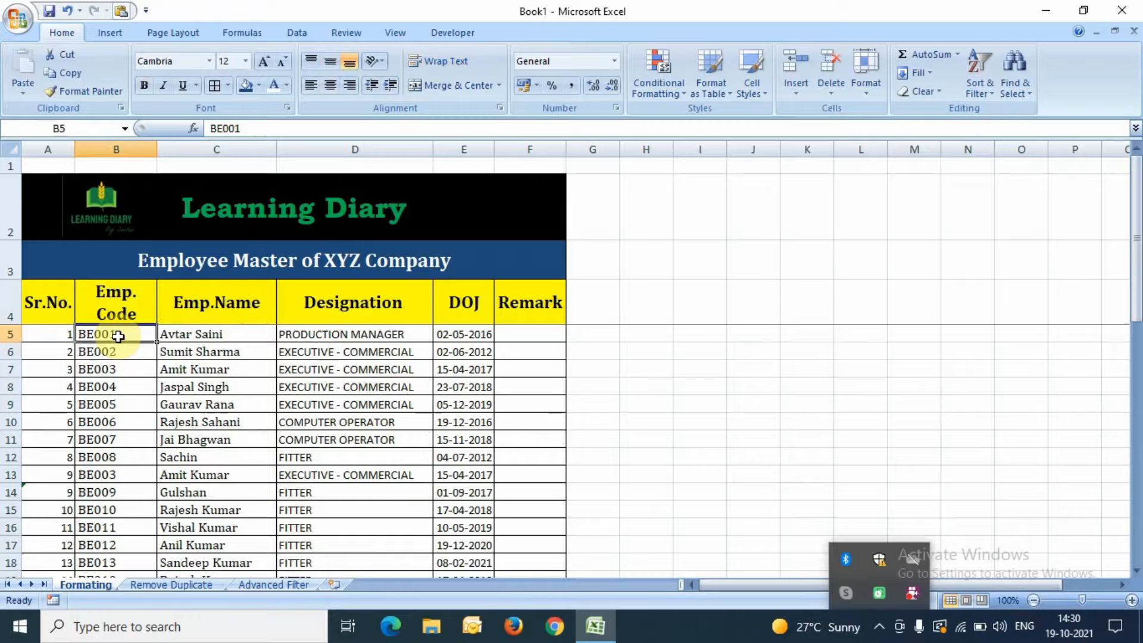
key(ctrl+shift+Down)
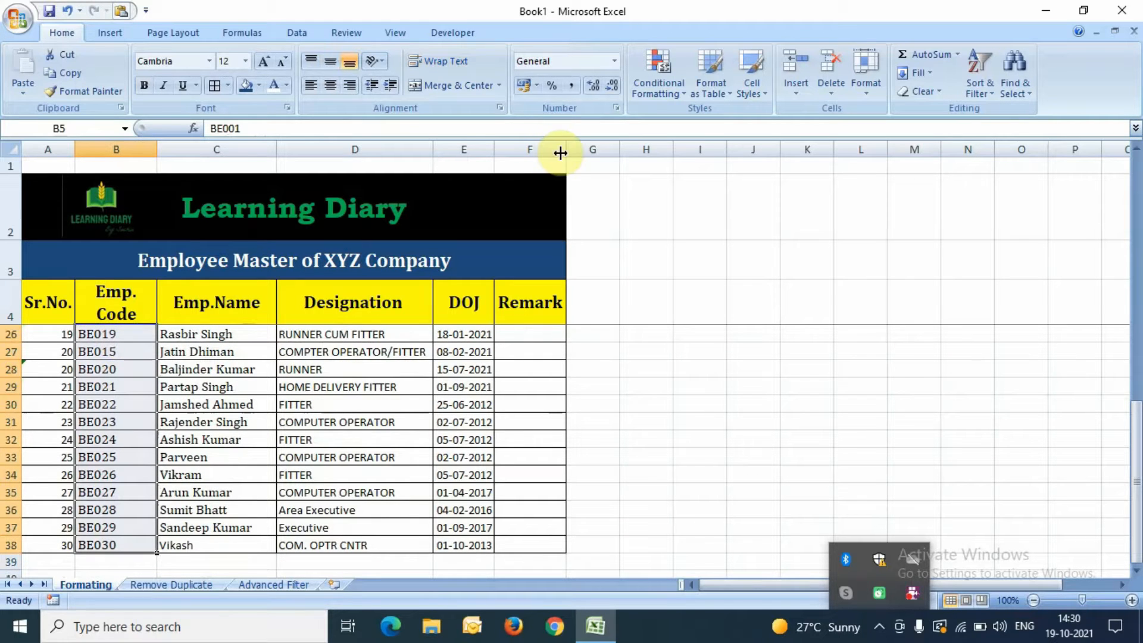
Step: Apply a Duplicate Values rule so repeated Emp. Codes get light red highlighting
click(655, 78)
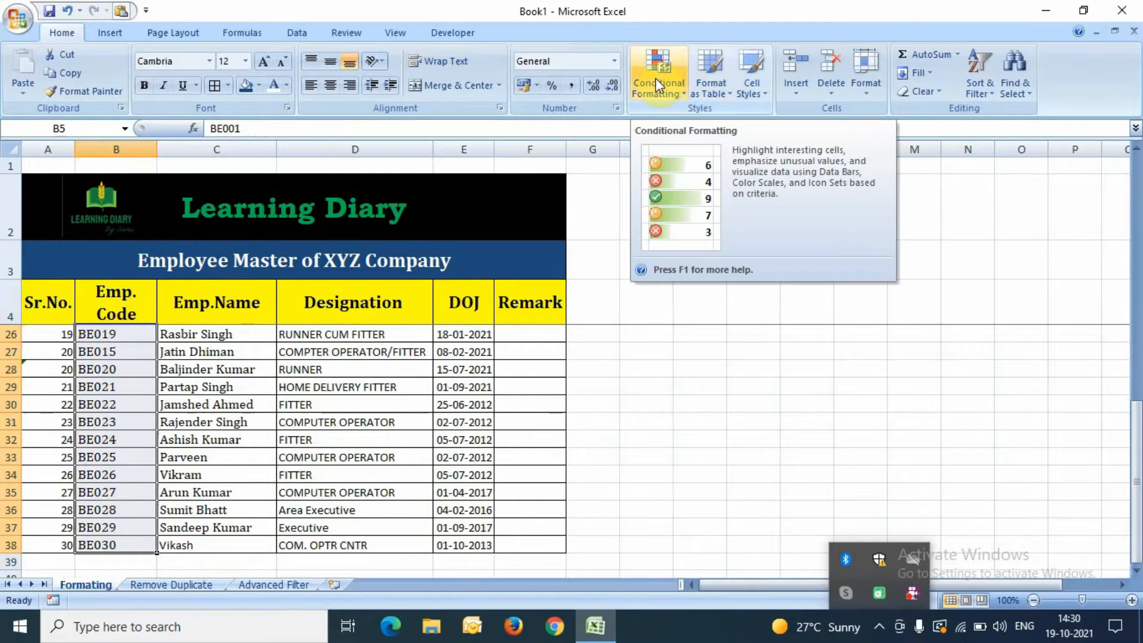
click(655, 77)
mouse_move(687, 125)
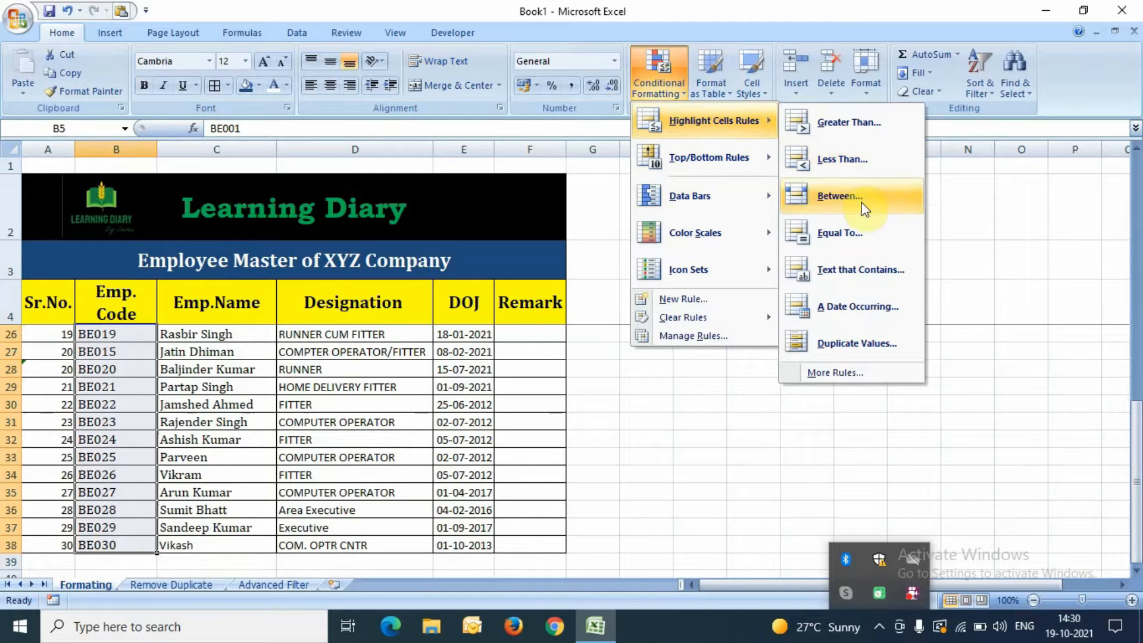
click(852, 353)
key(Return)
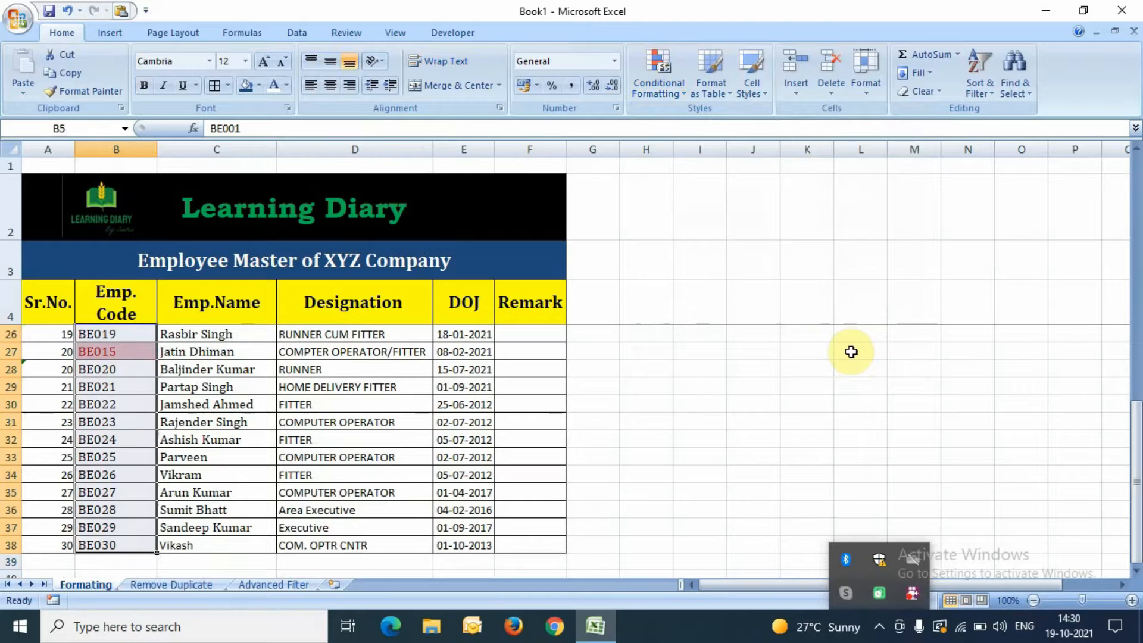
Step: Check the highlighted duplicates, such as BE003 in rows 7 and 13 and BE015
key(Up)
key(Down)
key(Down)
key(Up)
key(Up)
key(Down)
key(Up)
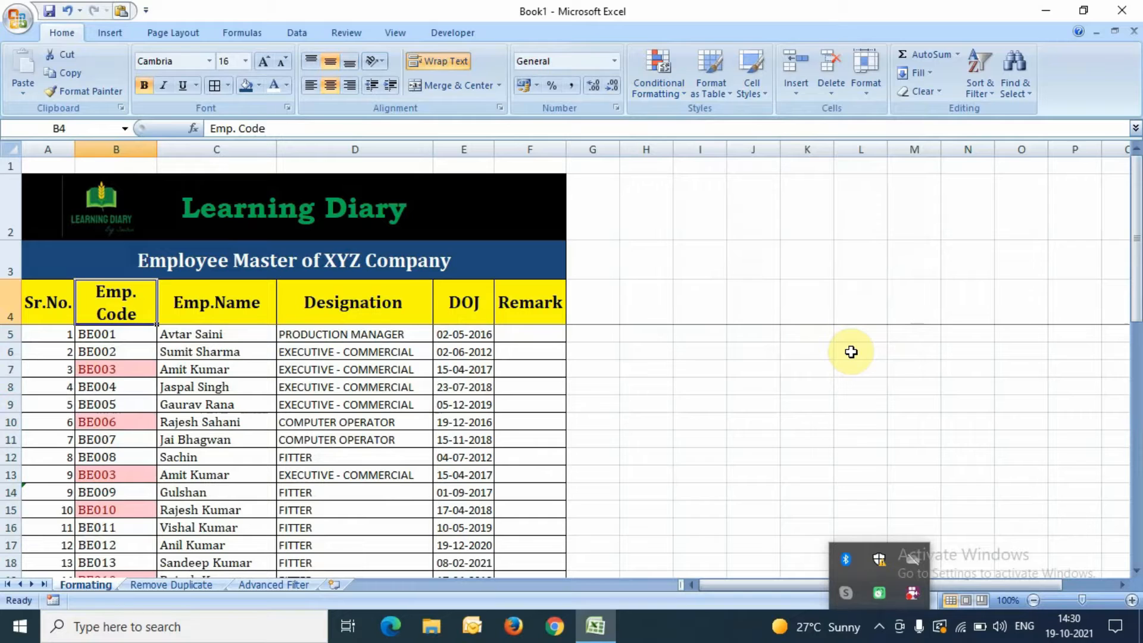
key(Down)
key(Down)
key(Down)
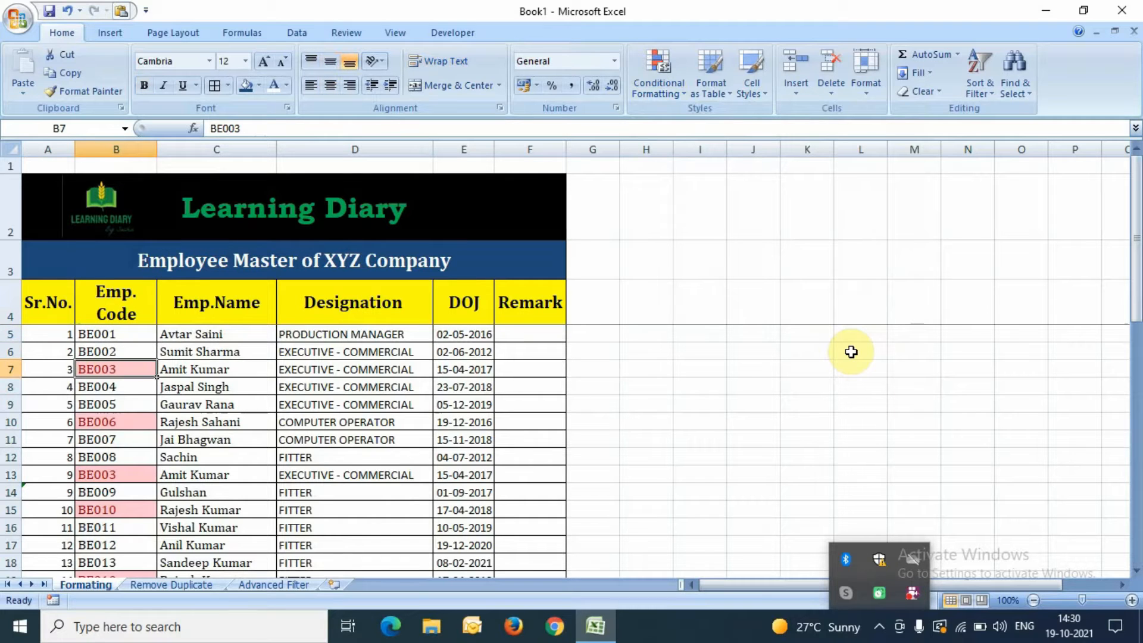
key(Down)
key(Down)
key(Down)
key(Down)
key(Down)
key(Down)
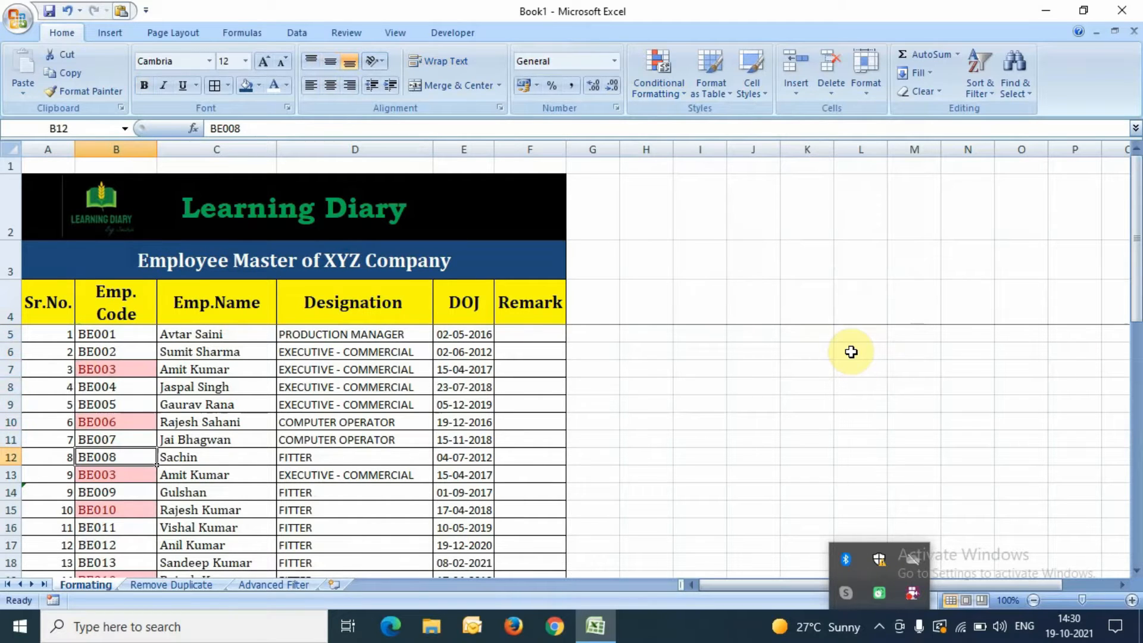
key(Down)
key(Down)
key(Down)
key(Down)
key(Down)
key(Down)
key(Down)
key(Down)
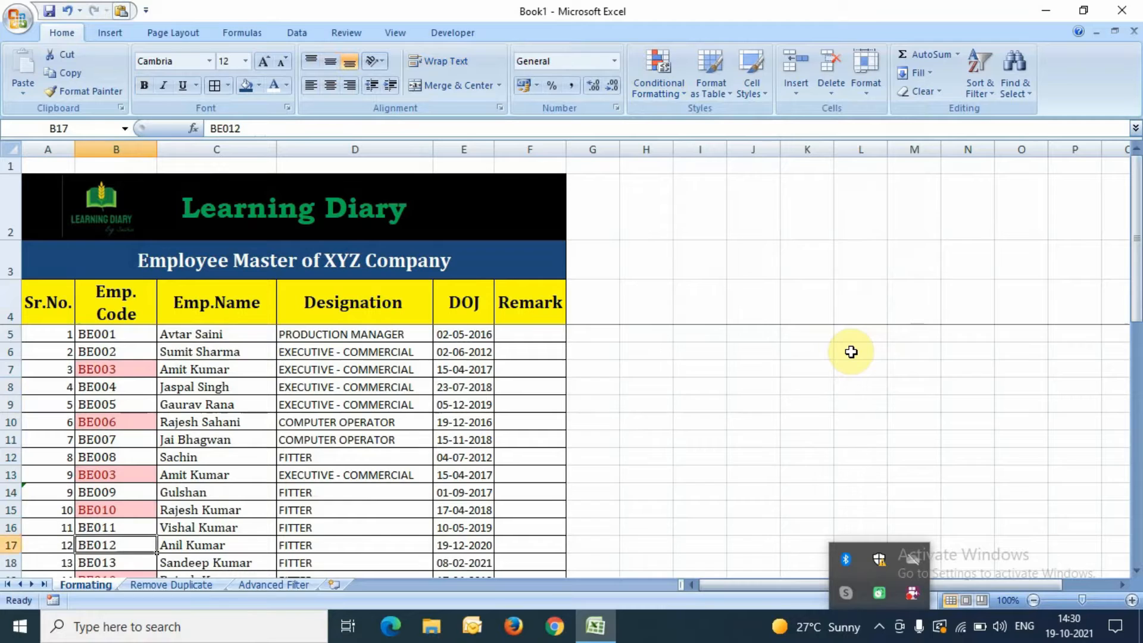
Step: Turn on AutoFilter for header row 4 with Ctrl+Shift+L
key(Up)
key(Up)
key(Up)
key(ctrl+Up)
key(Down)
key(Down)
key(Down)
key(Up)
key(Up)
key(Up)
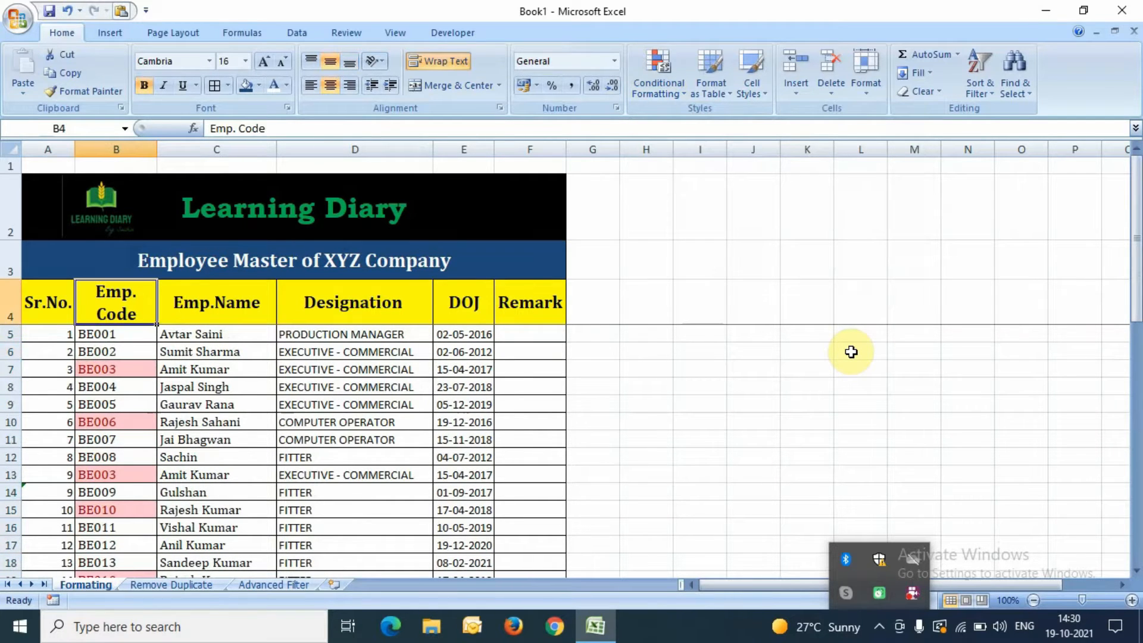
key(shift+space)
key(ctrl+shift+l)
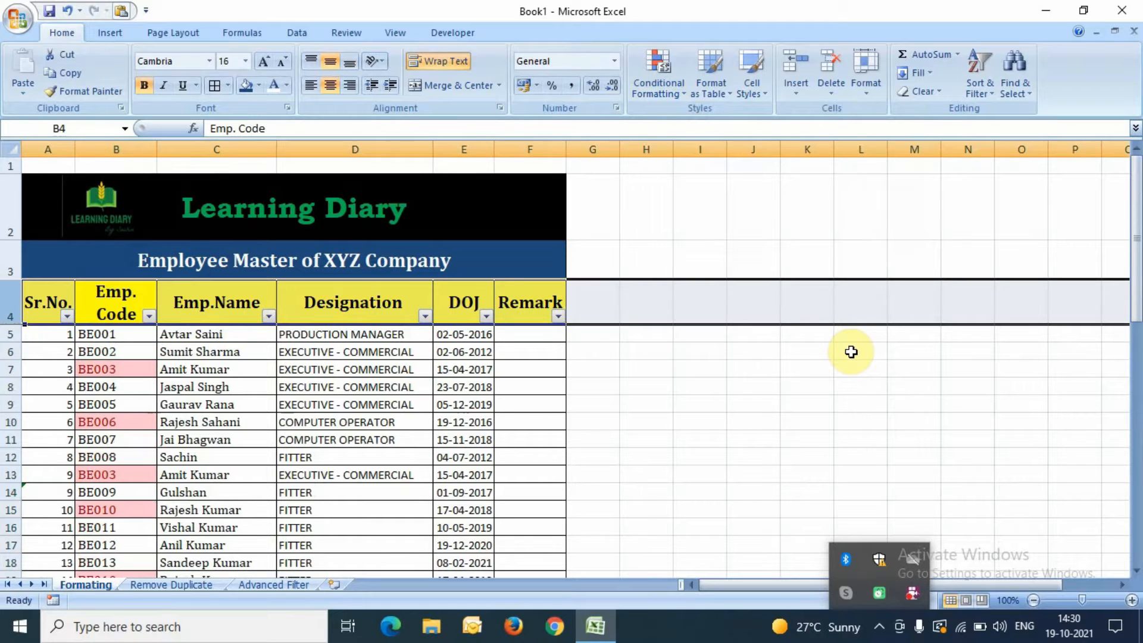
Step: Filter the Emp. Code column by the pink cell colour
key(Down)
key(Up)
key(alt+Down)
key(Down)
key(Down)
key(Down)
key(Down)
key(Right)
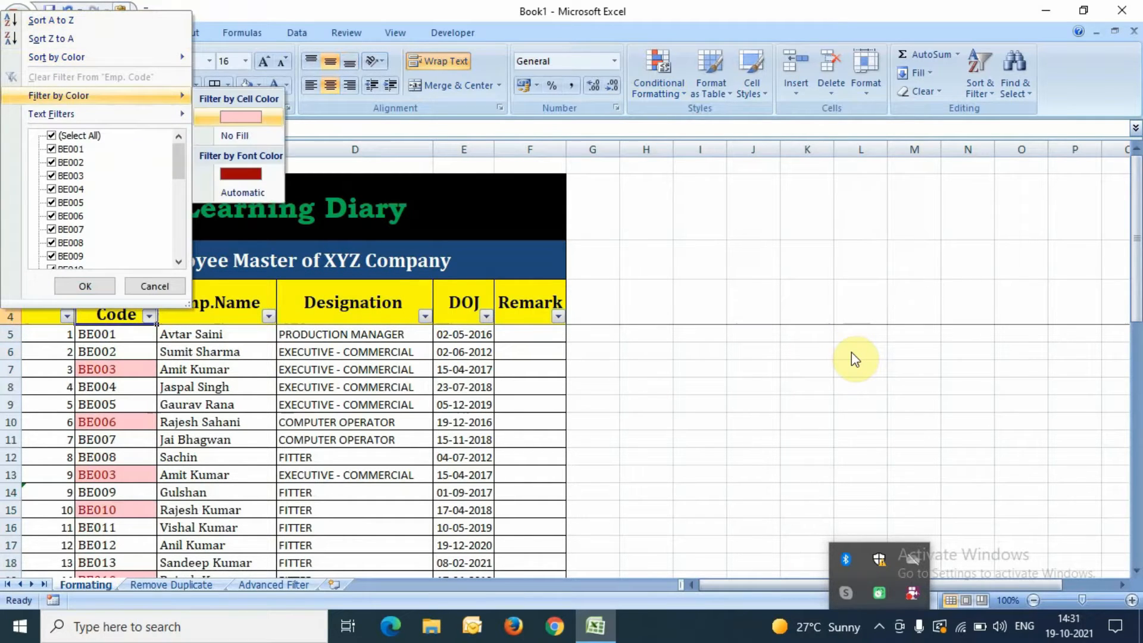
key(Return)
Step: Select the eight visible duplicate codes from BE003 in row 7 downward
key(Down)
key(Down)
key(Up)
key(ctrl+shift+Down)
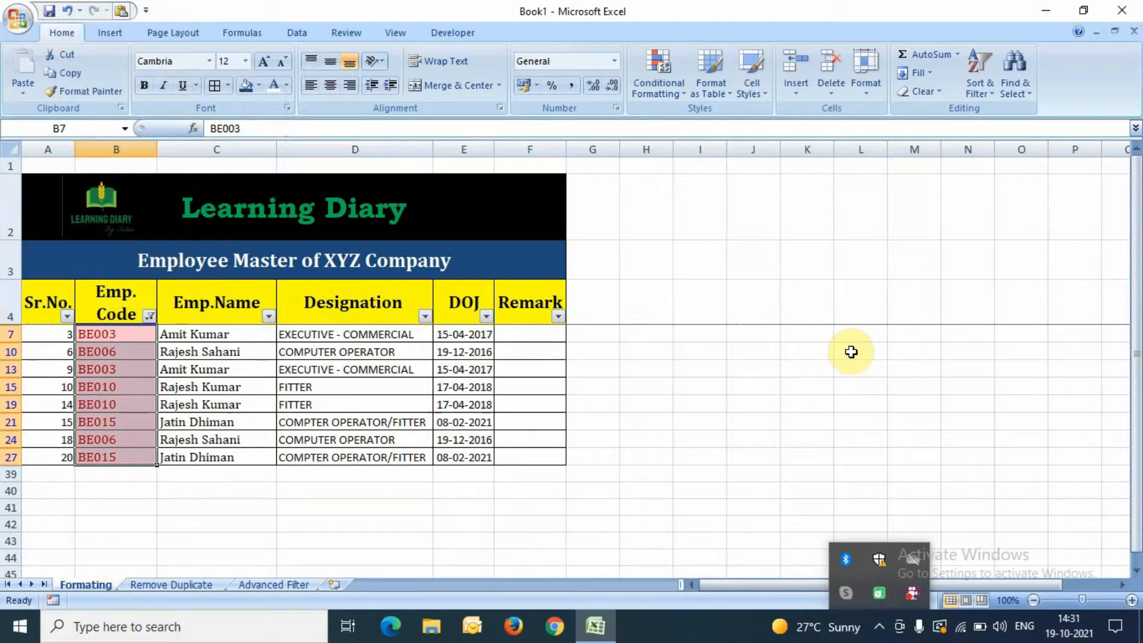
click(1010, 541)
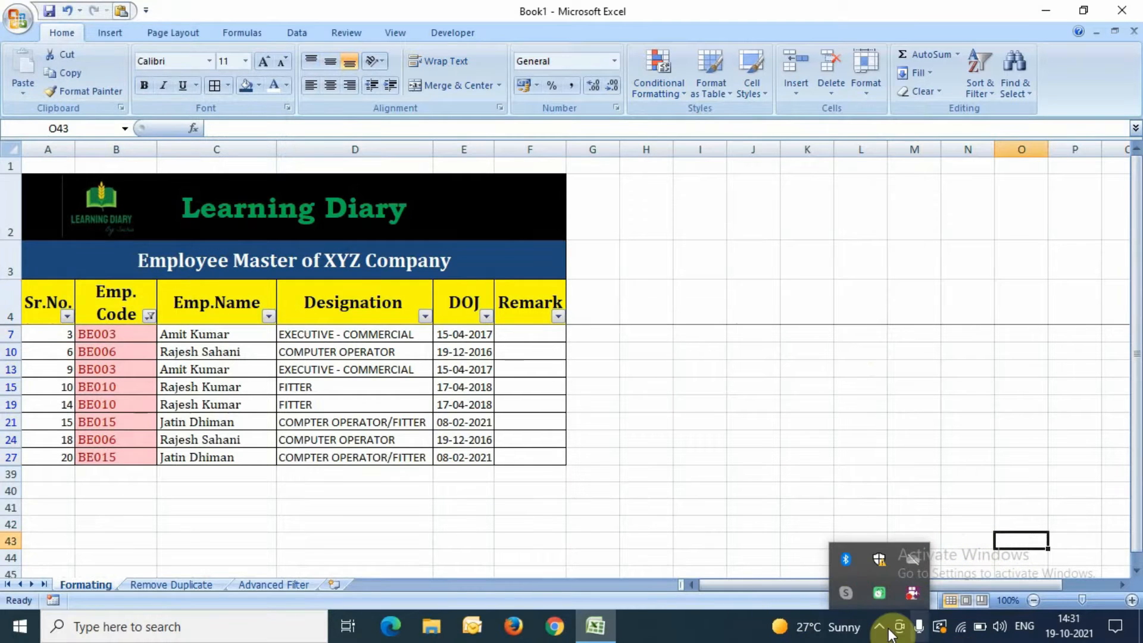
click(880, 628)
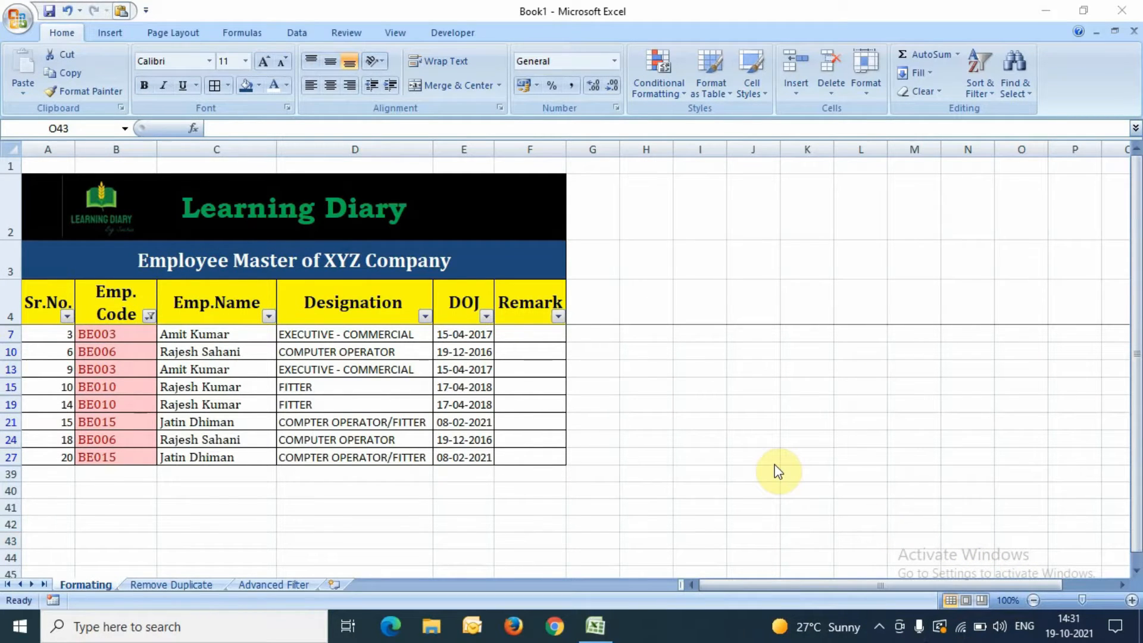
click(127, 313)
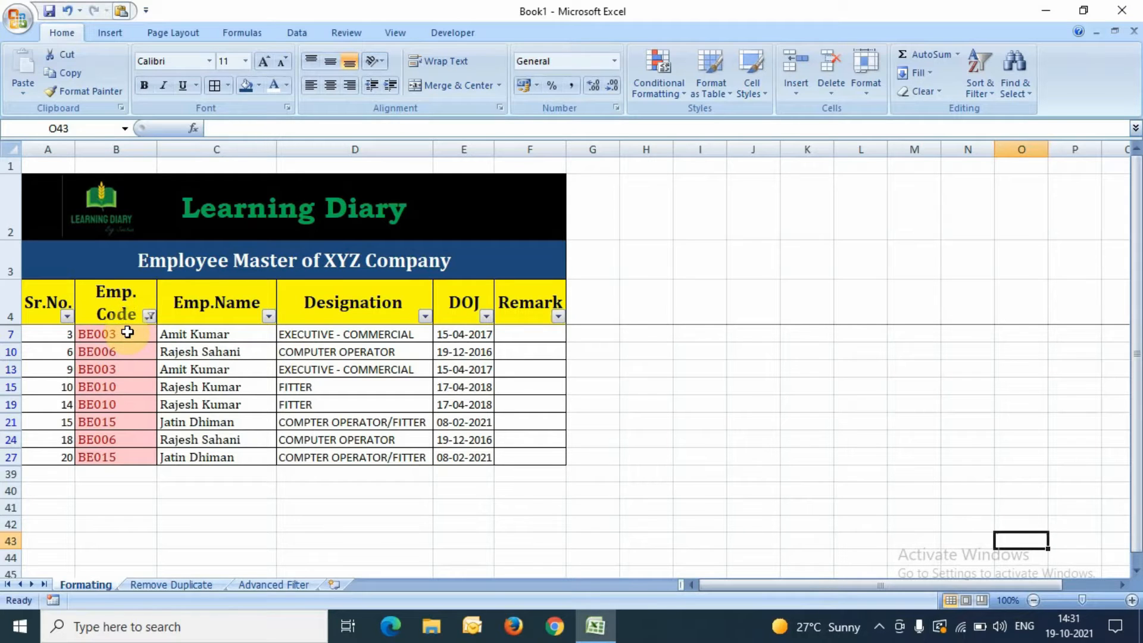
click(127, 331)
key(ctrl+shift+Down)
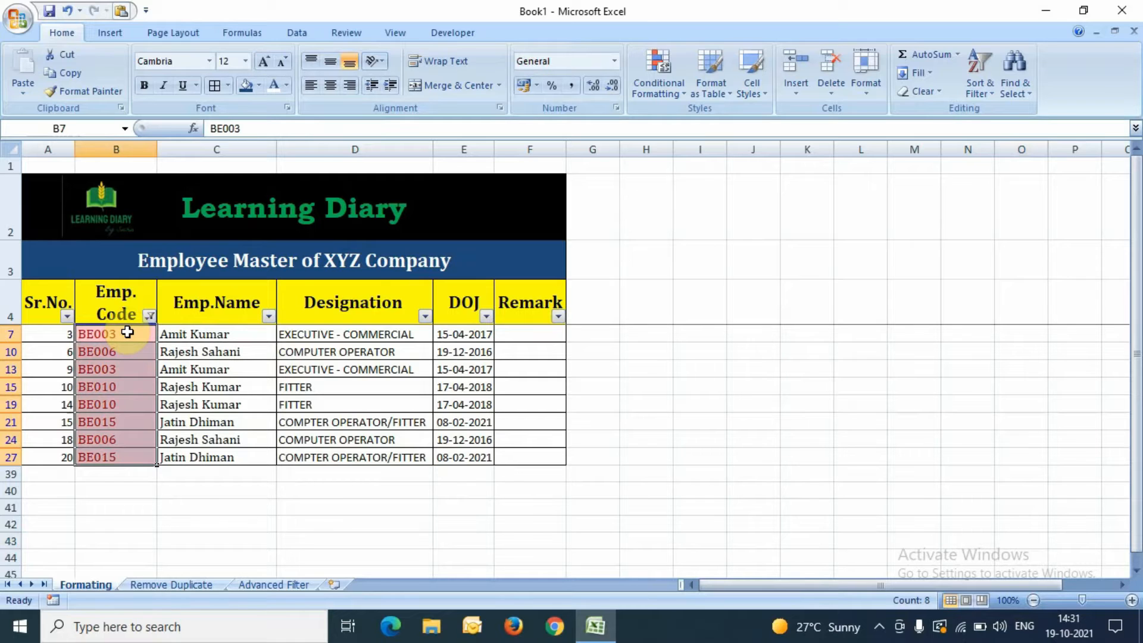
key(Up)
key(Down)
key(Up)
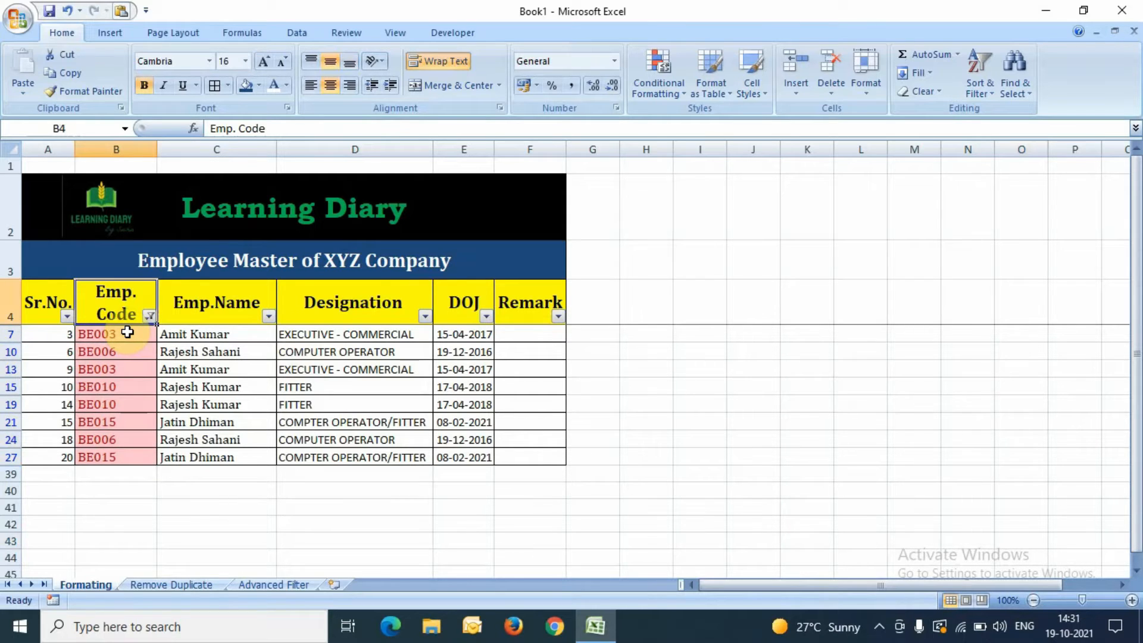
Step: Tick (Select All) in the Emp. Code filter so all employee rows show
key(alt+Down)
key(Down)
key(Down)
key(Down)
key(Down)
key(Down)
key(Down)
key(space)
key(Tab)
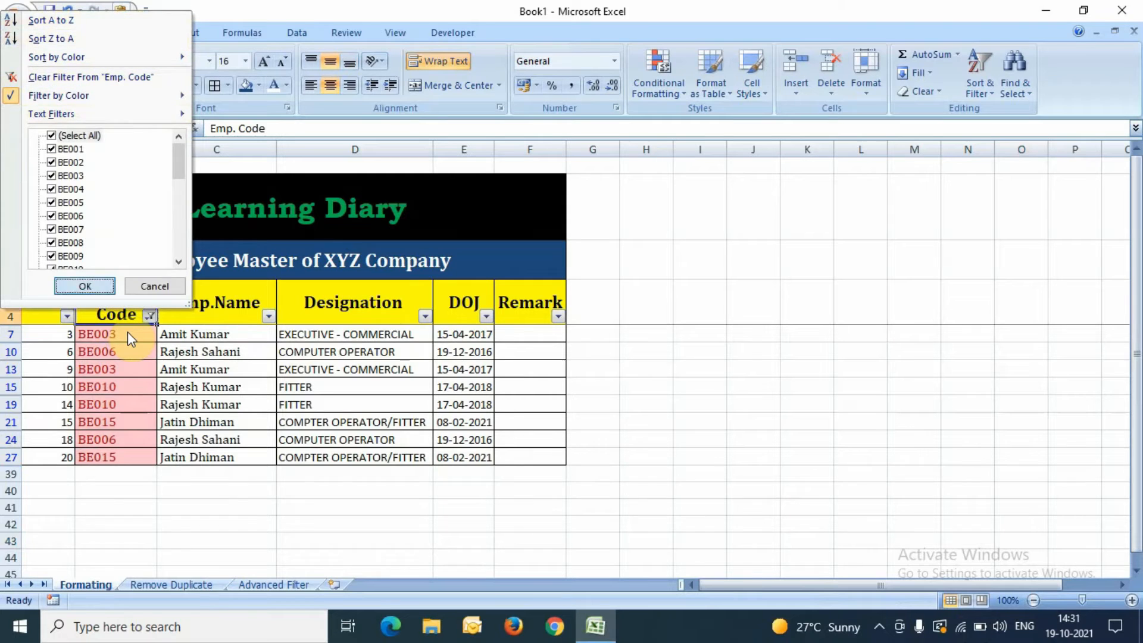
key(Return)
Step: Step through the first Emp. Codes, ending on BE003 in row 7
key(Down)
key(Down)
key(Down)
key(Down)
key(Up)
key(Up)
key(Up)
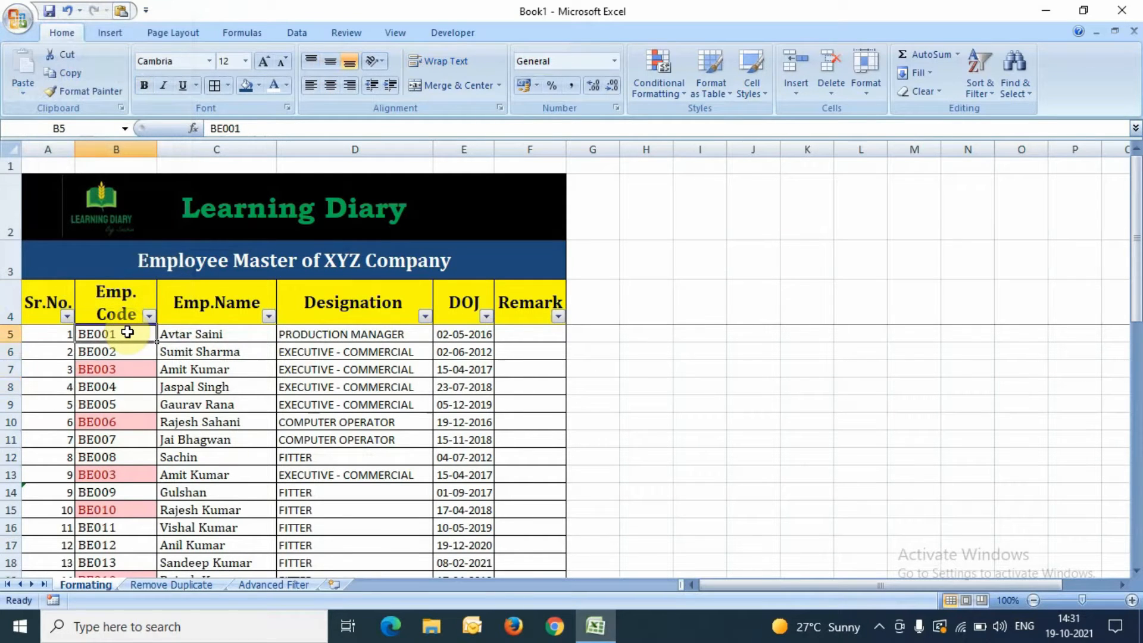
key(Down)
key(Up)
key(Down)
key(Down)
key(Up)
key(Up)
key(Down)
key(Down)
key(Up)
key(Up)
key(Down)
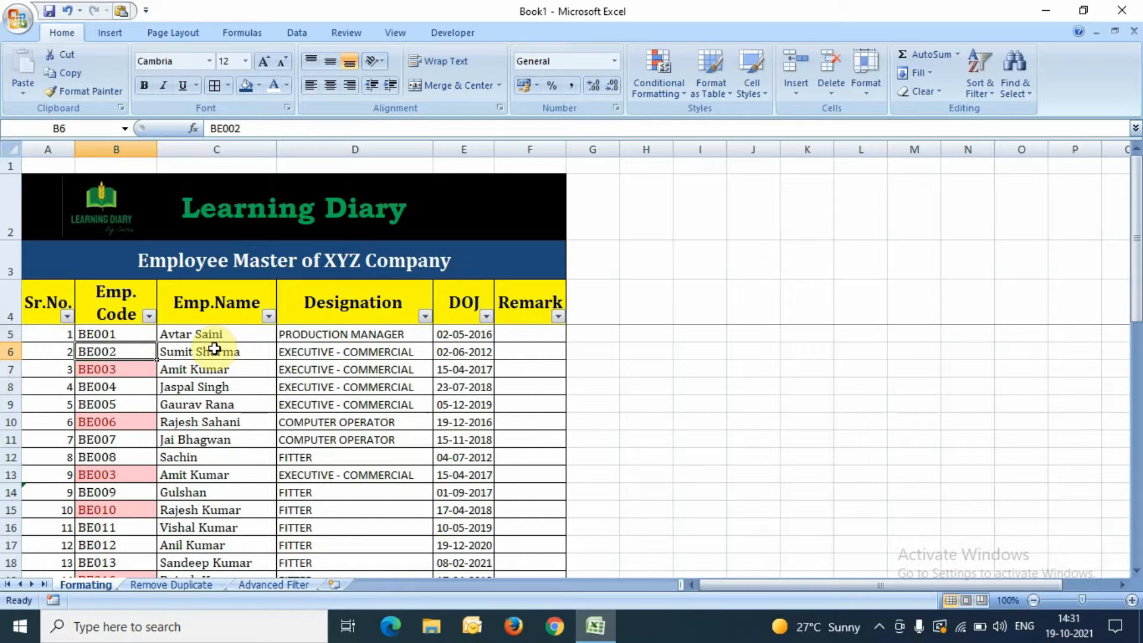
Step: On the Remove Duplicate sheet, select the Emp. Codes in B5:B38
click(183, 594)
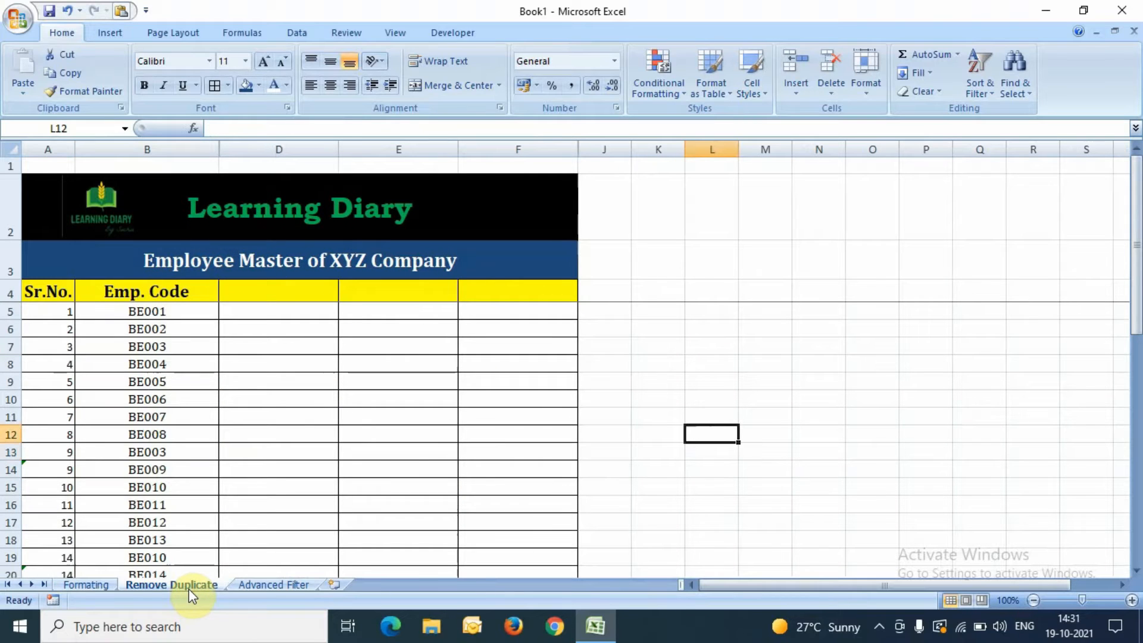
click(178, 311)
key(Up)
key(Down)
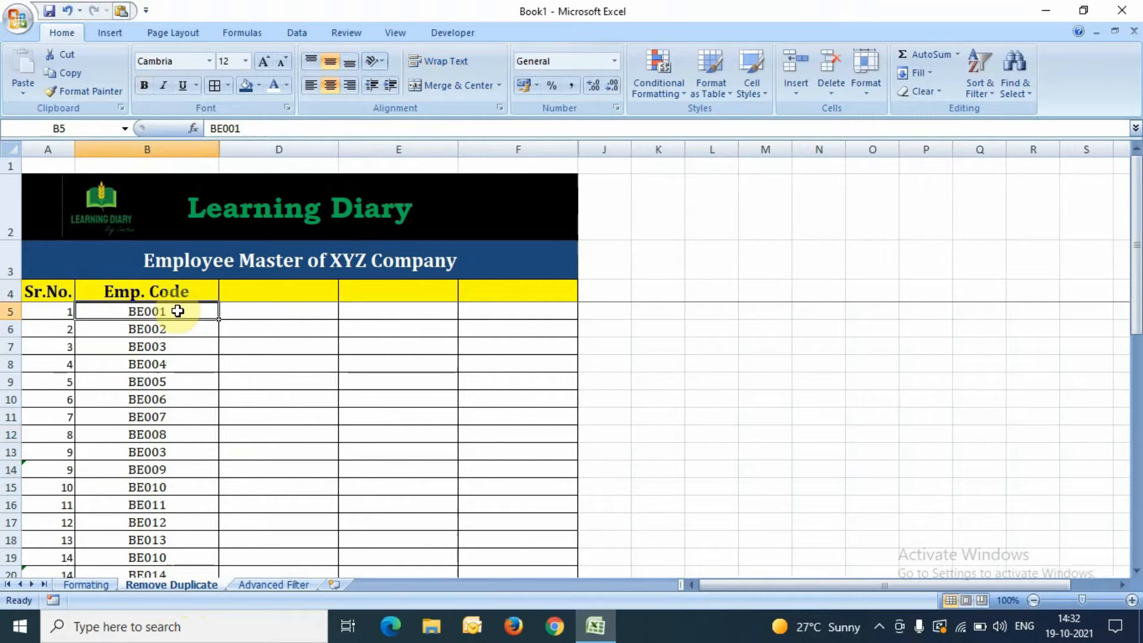
key(ctrl+shift+Down)
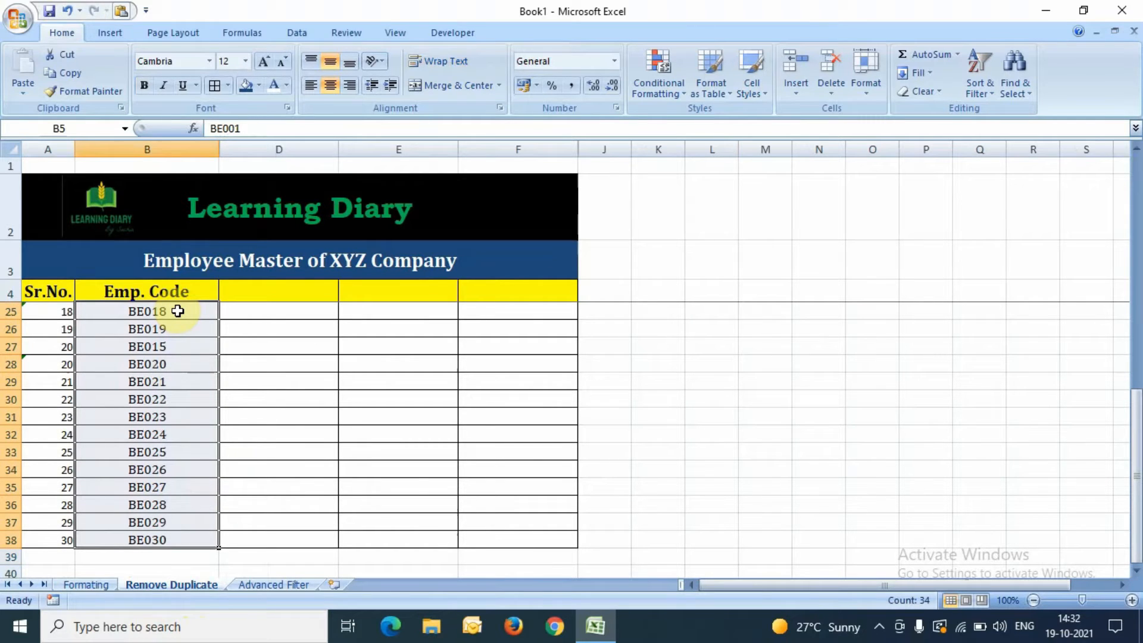
Step: Apply a Duplicate Values rule with Light Red Fill with Dark Red Text to the codes
click(663, 66)
mouse_move(693, 120)
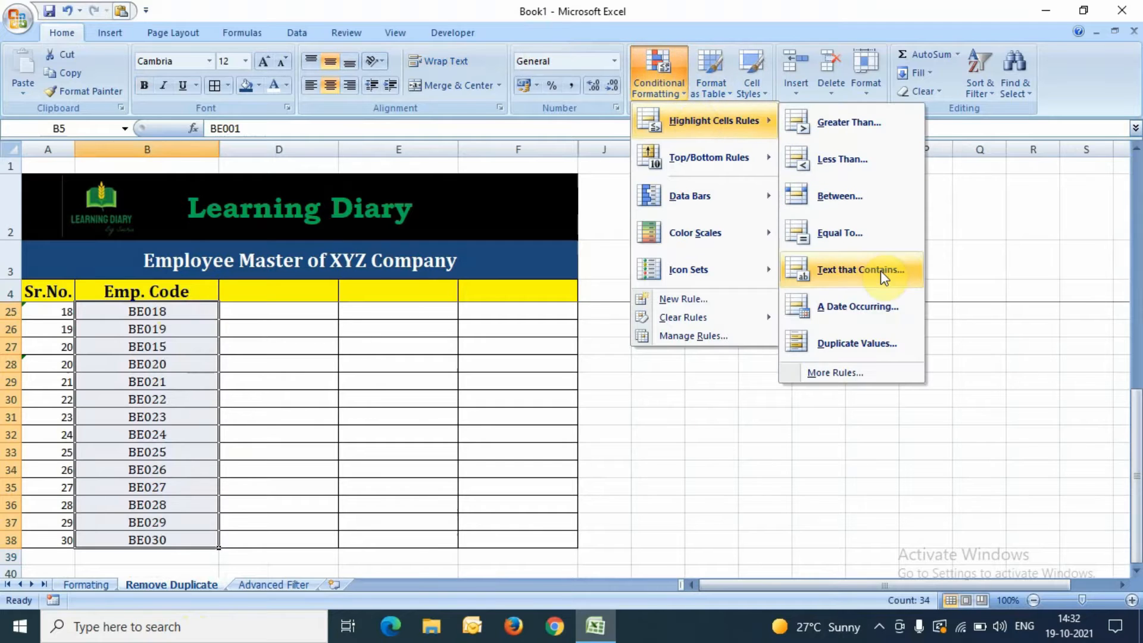
click(853, 344)
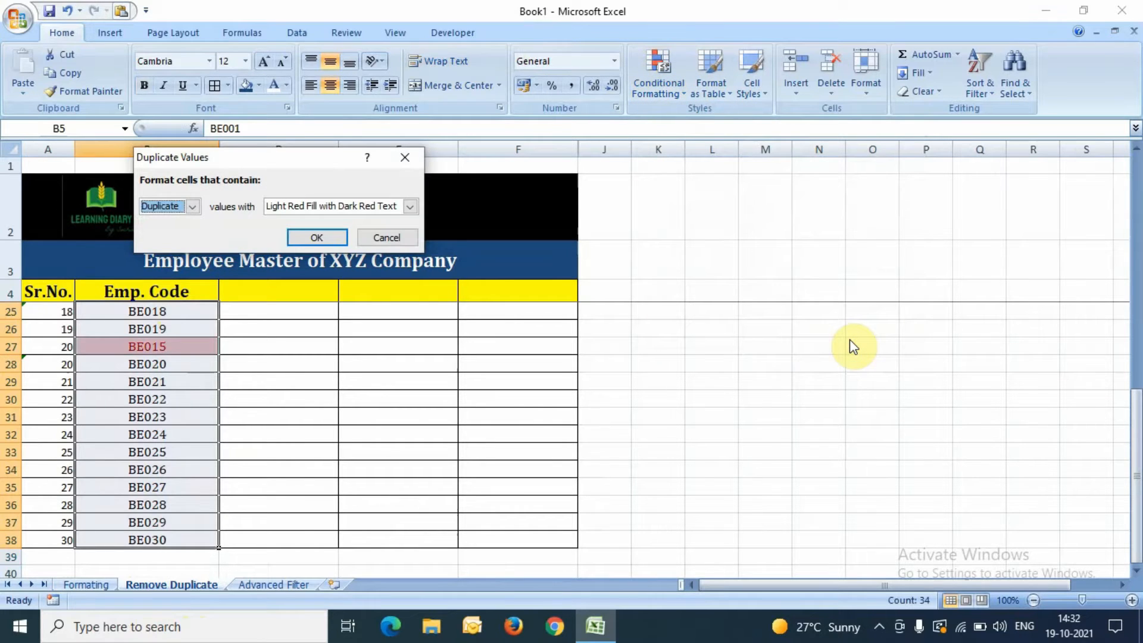
key(Return)
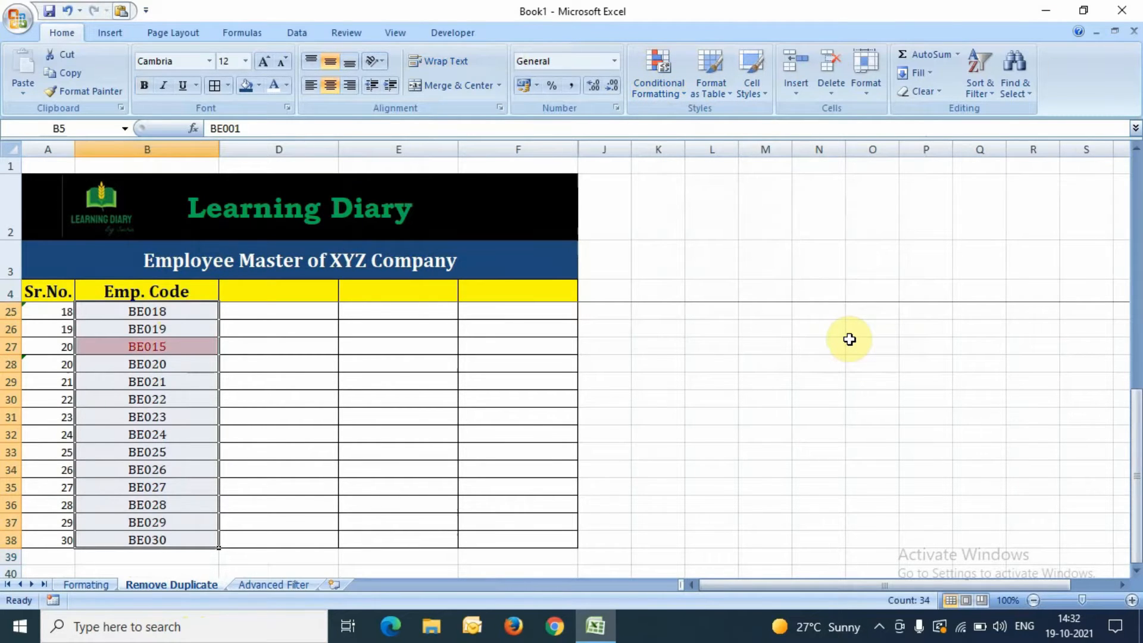
key(Down)
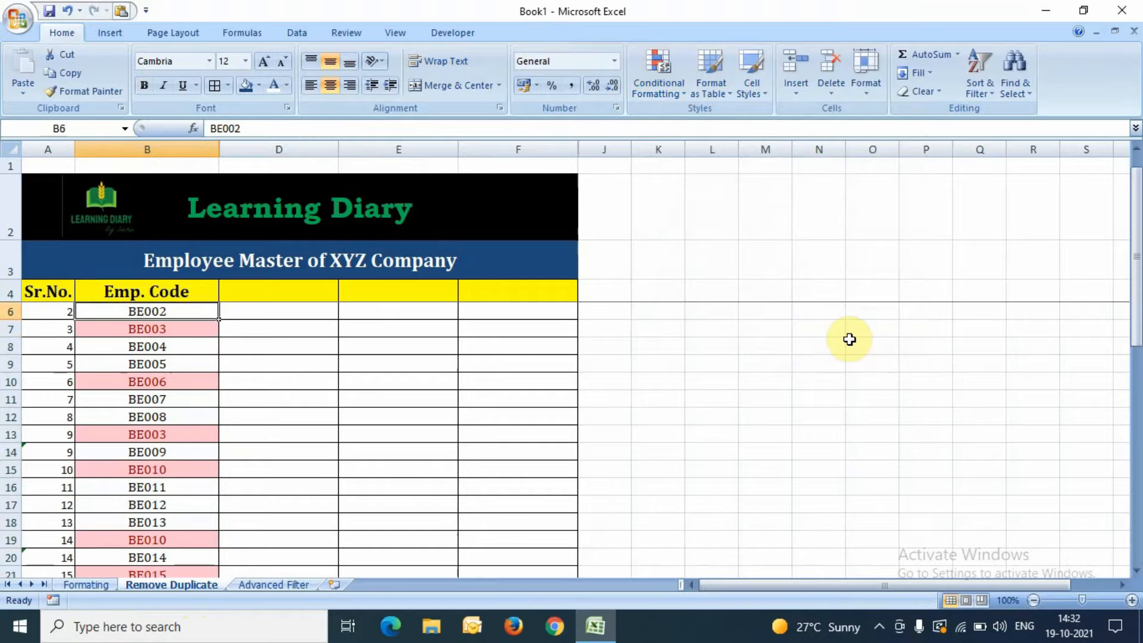
key(Up)
key(Up)
key(Up)
key(Down)
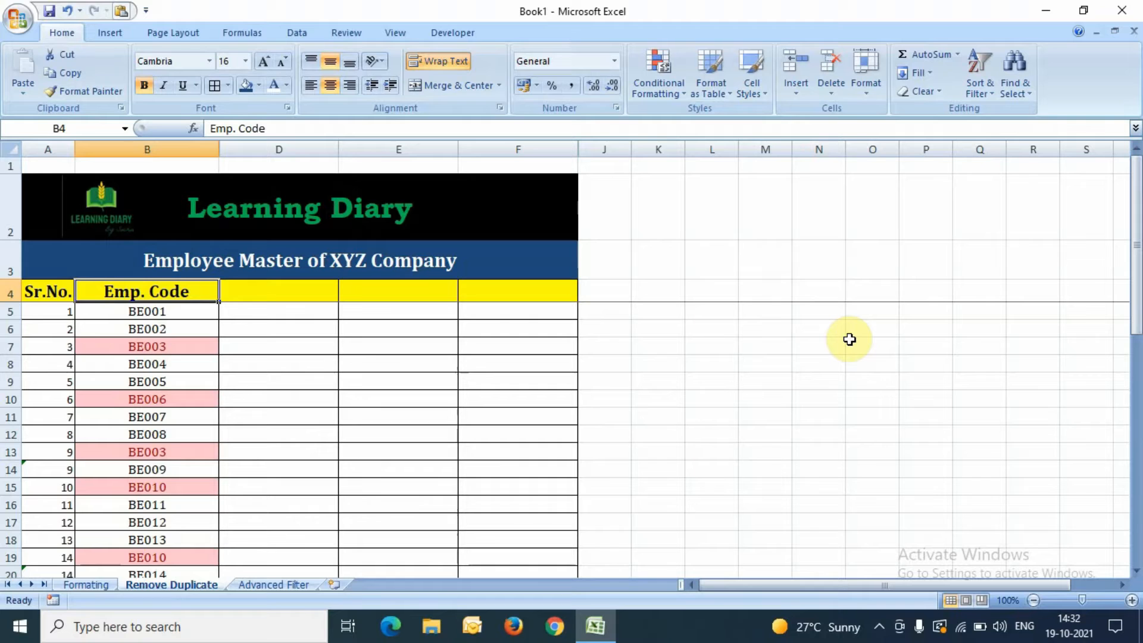
Step: From the Data tab, switch AutoFilter off with B4 selected, leaving all Emp. Codes visible
click(297, 37)
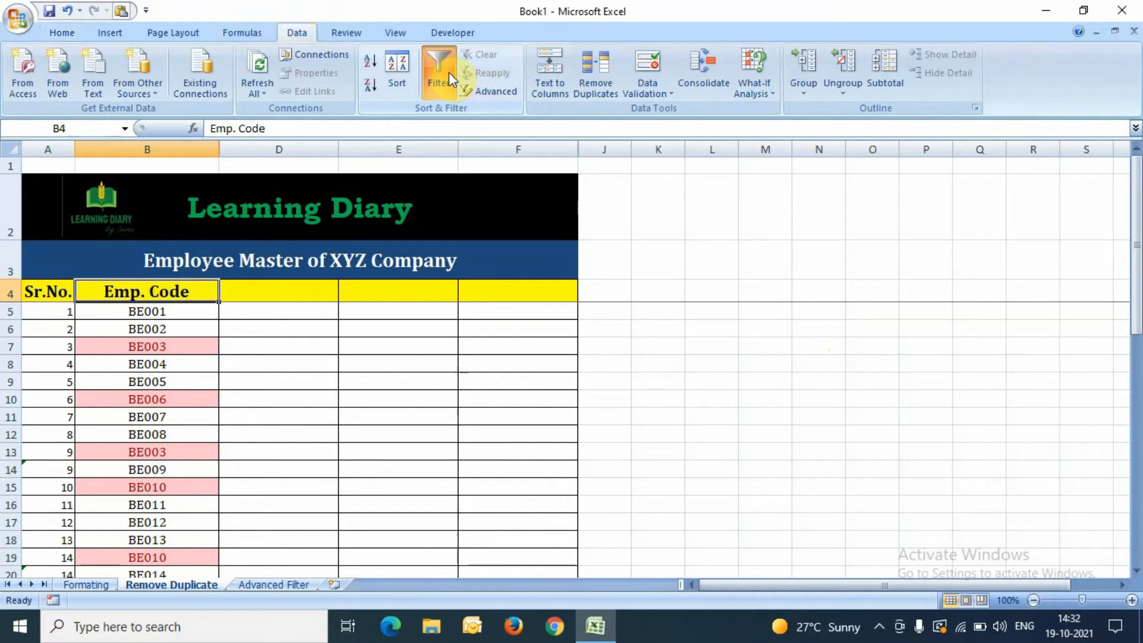
key(Down)
click(194, 287)
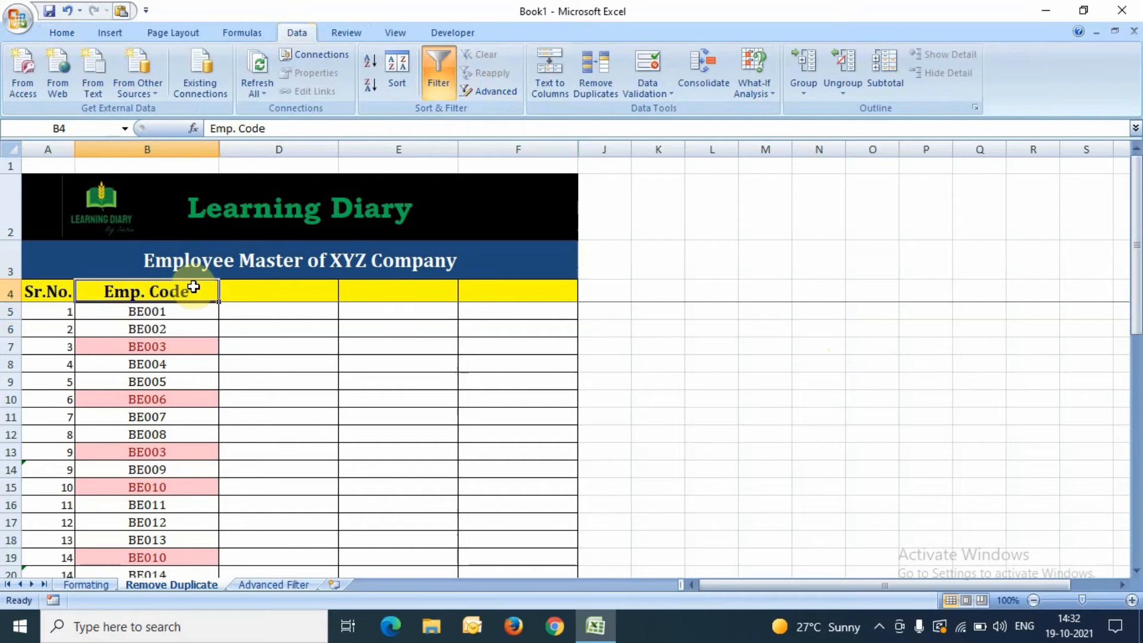
key(alt+Down)
key(Down)
key(Up)
key(Escape)
click(428, 83)
click(283, 410)
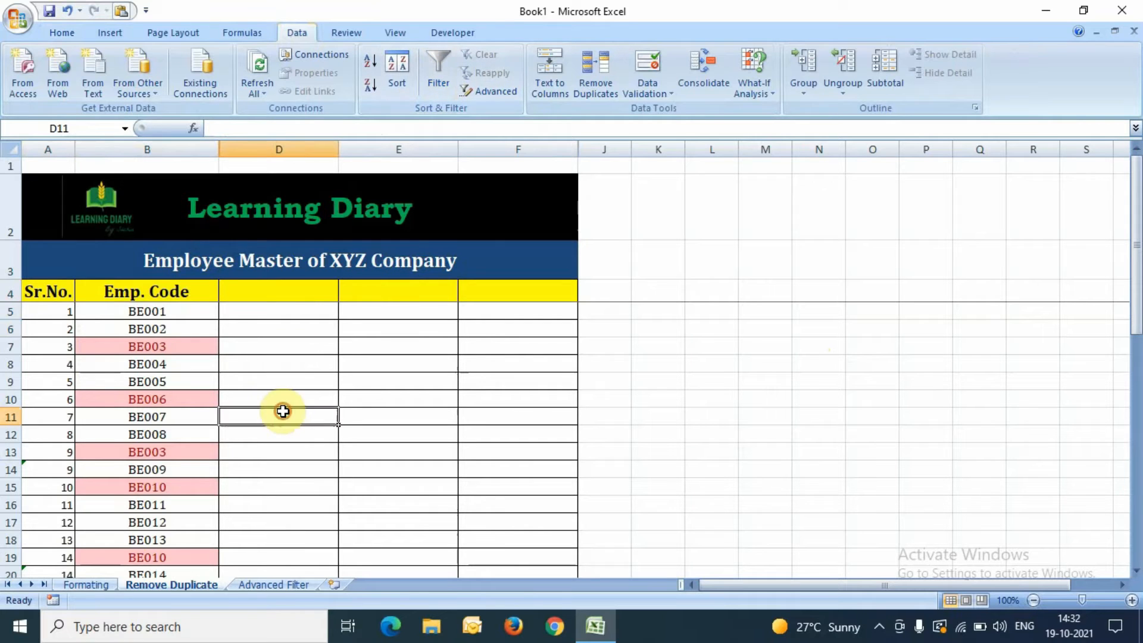
Step: Add filters to row 4 and show only the pink-highlighted Emp. Codes
click(10, 292)
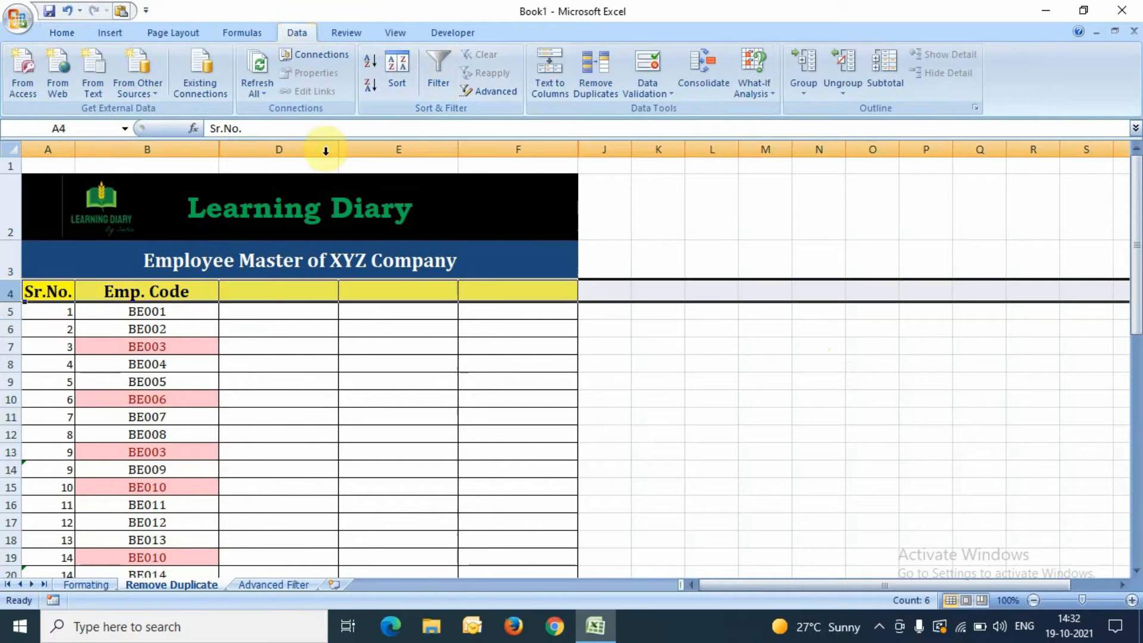
click(441, 66)
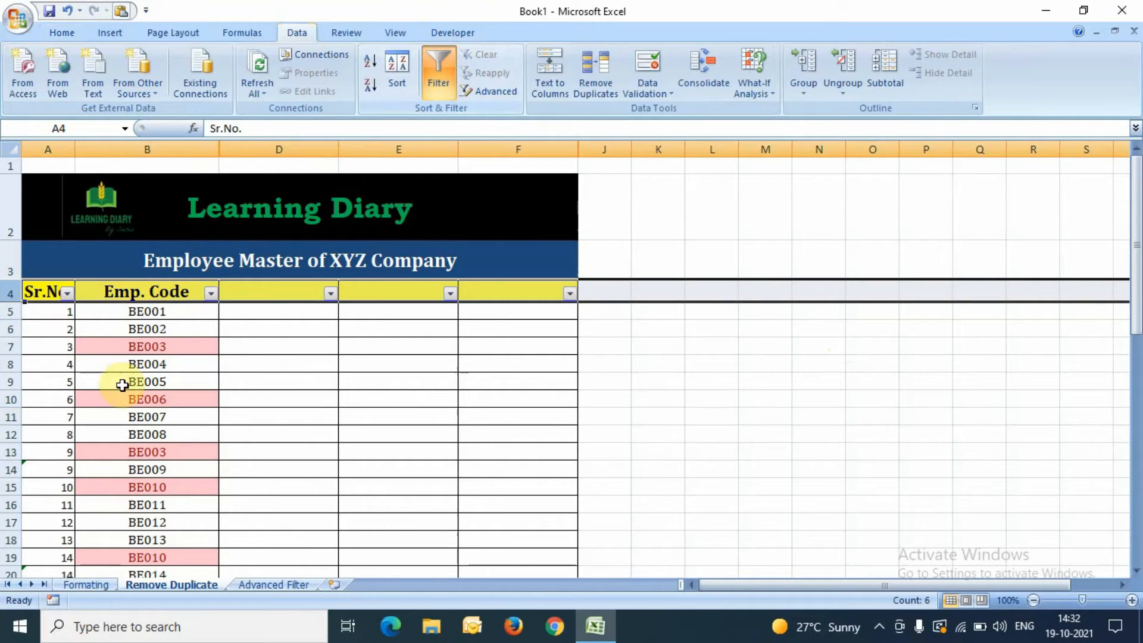
click(235, 330)
click(211, 293)
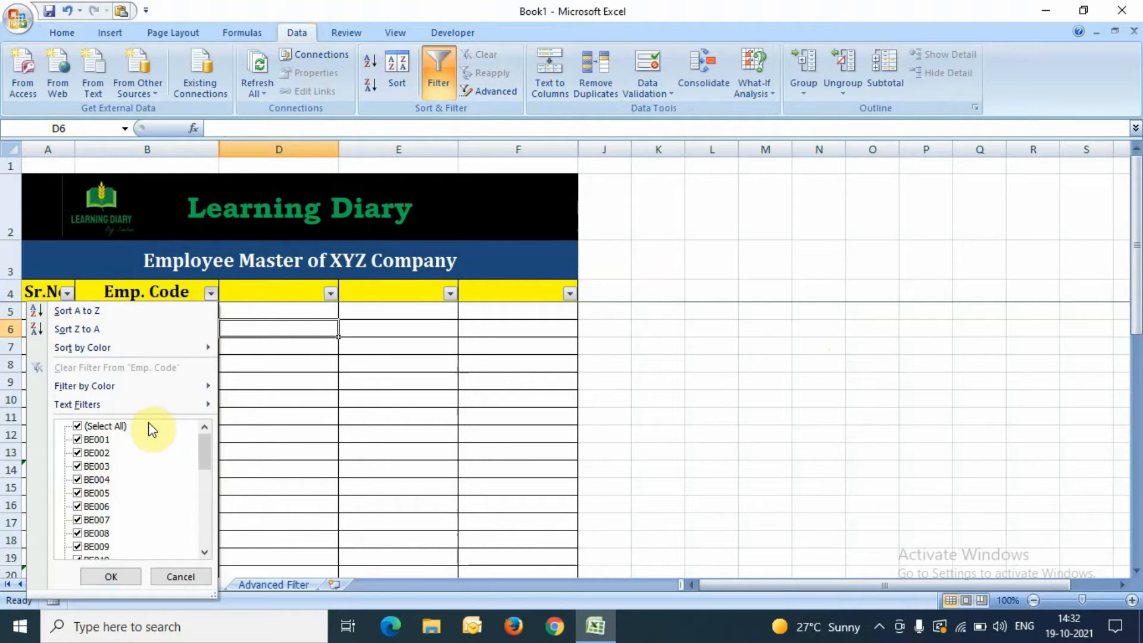
mouse_move(115, 384)
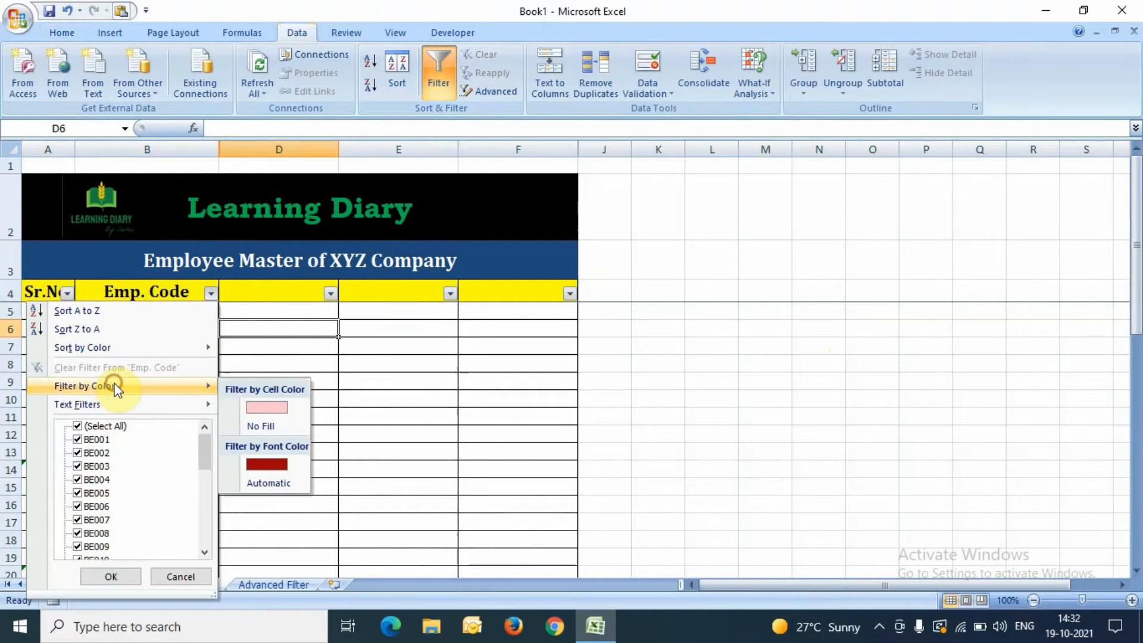
click(266, 407)
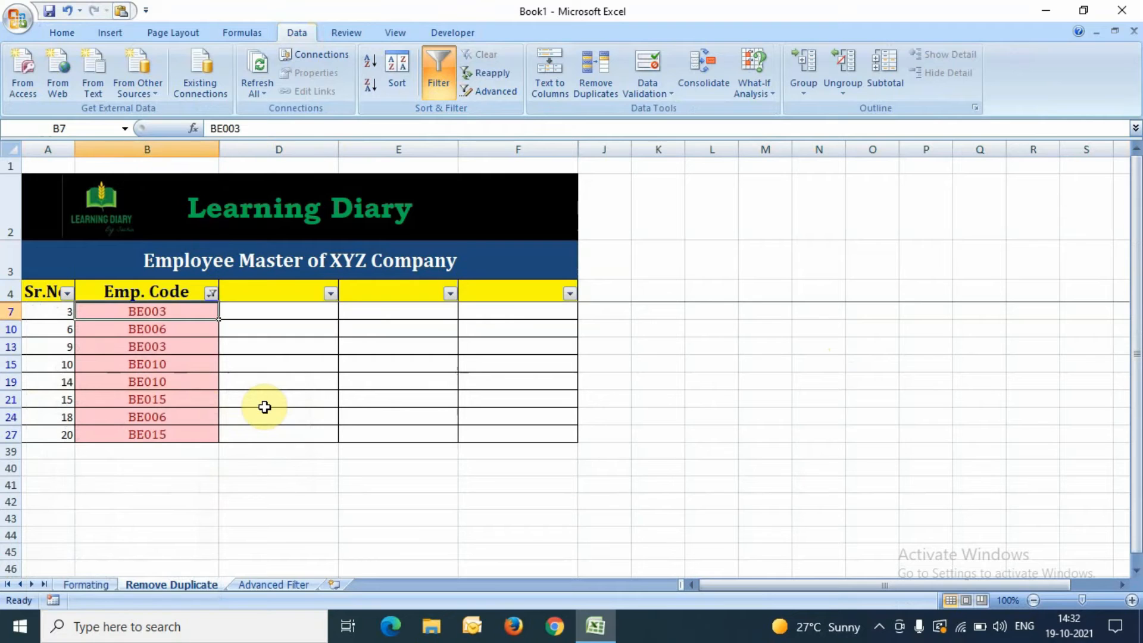
key(ctrl+shift+Down)
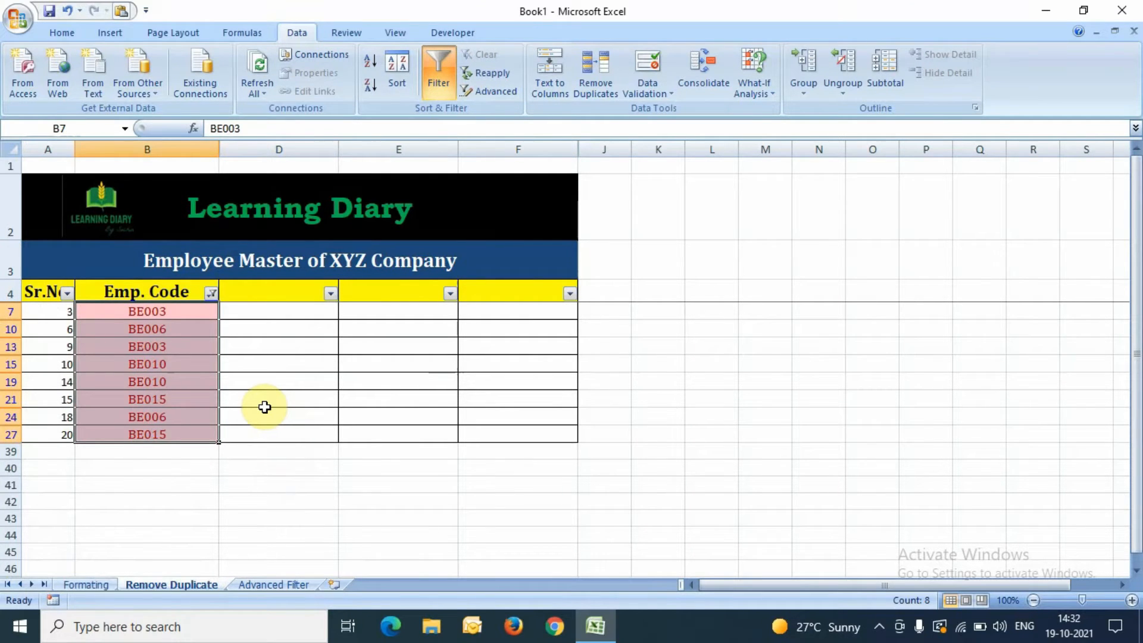
key(Up)
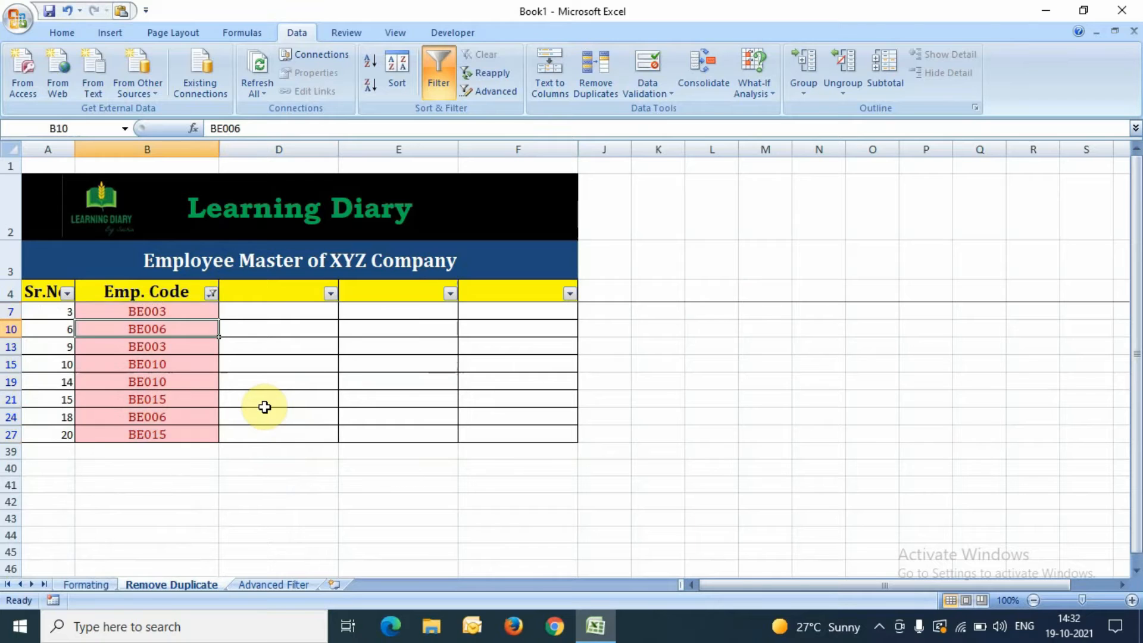
Step: Re-tick (Select All) in the Emp. Code filter so every row shows again
key(alt+Down)
key(Down)
key(Down)
key(Down)
key(Down)
key(Up)
key(Down)
key(space)
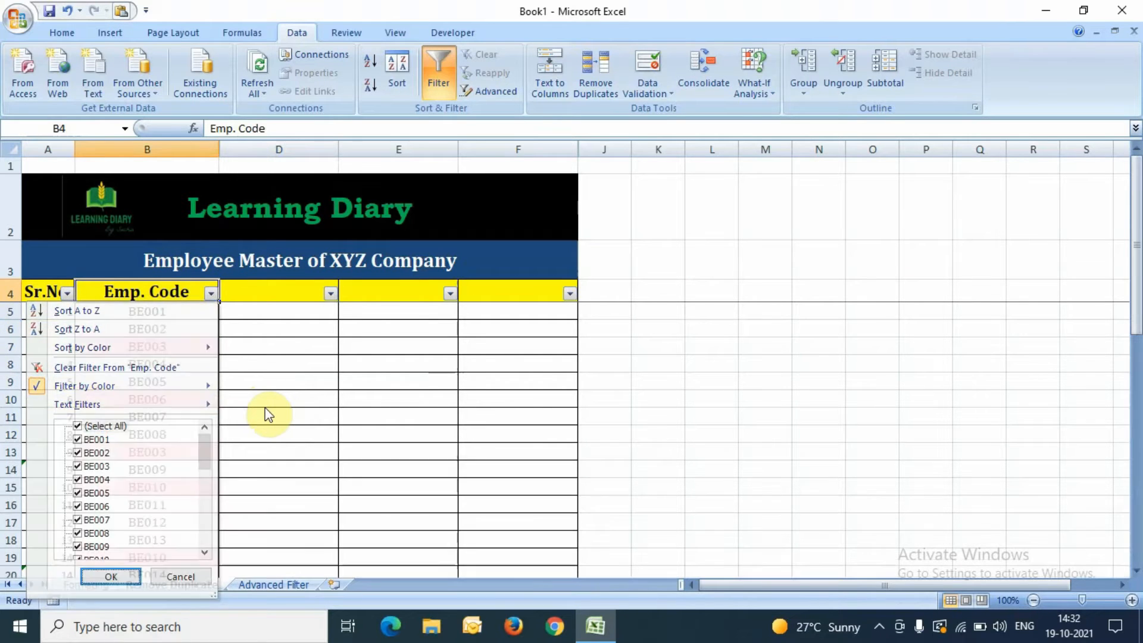
key(Return)
key(Down)
key(Up)
key(Down)
Step: Select the Emp. Code column from B4 down to row 38
key(Up)
key(ctrl+shift+Down)
key(shift+Down)
key(shift+Down)
key(shift+Up)
key(shift+Up)
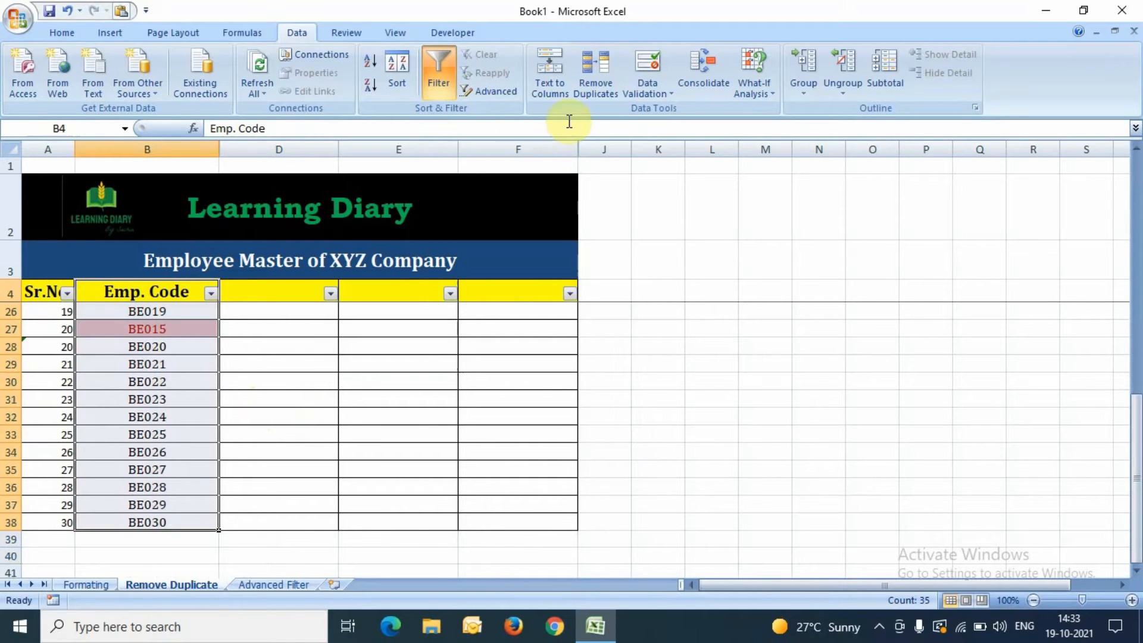
Step: Run Remove Duplicates on B4:B38 only, removing 4 duplicates and keeping 30 unique codes
click(598, 93)
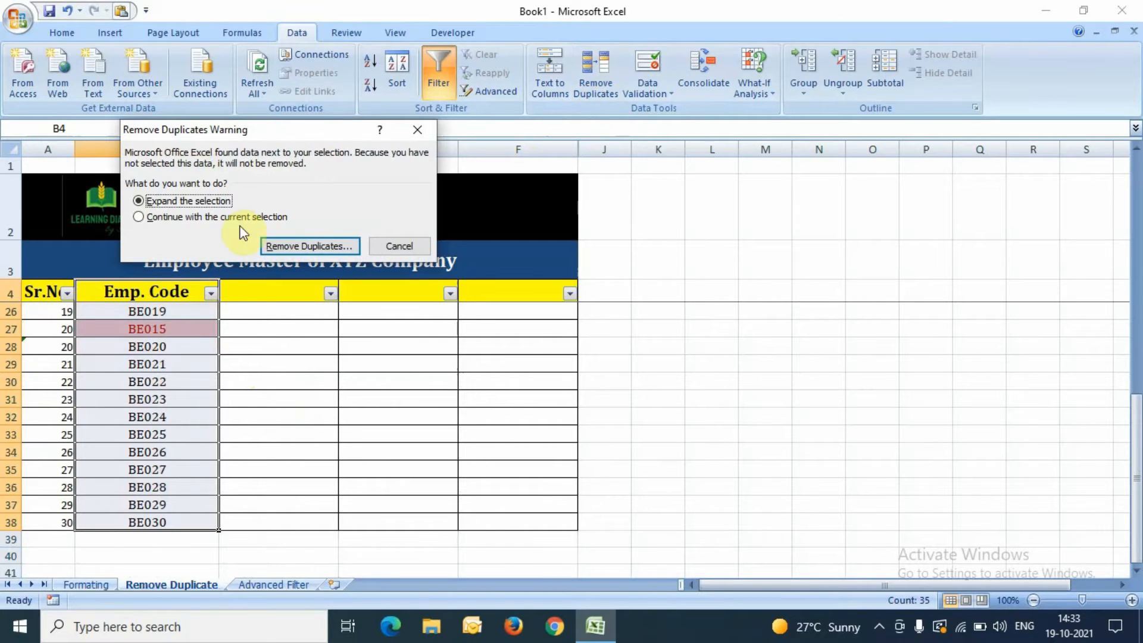
click(258, 219)
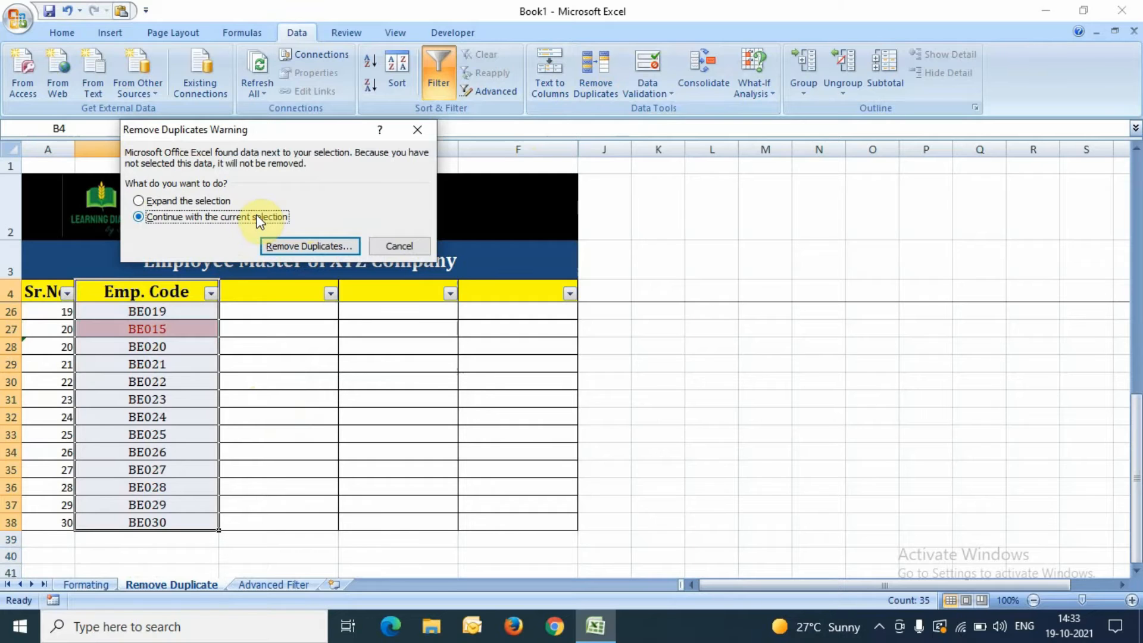
click(297, 246)
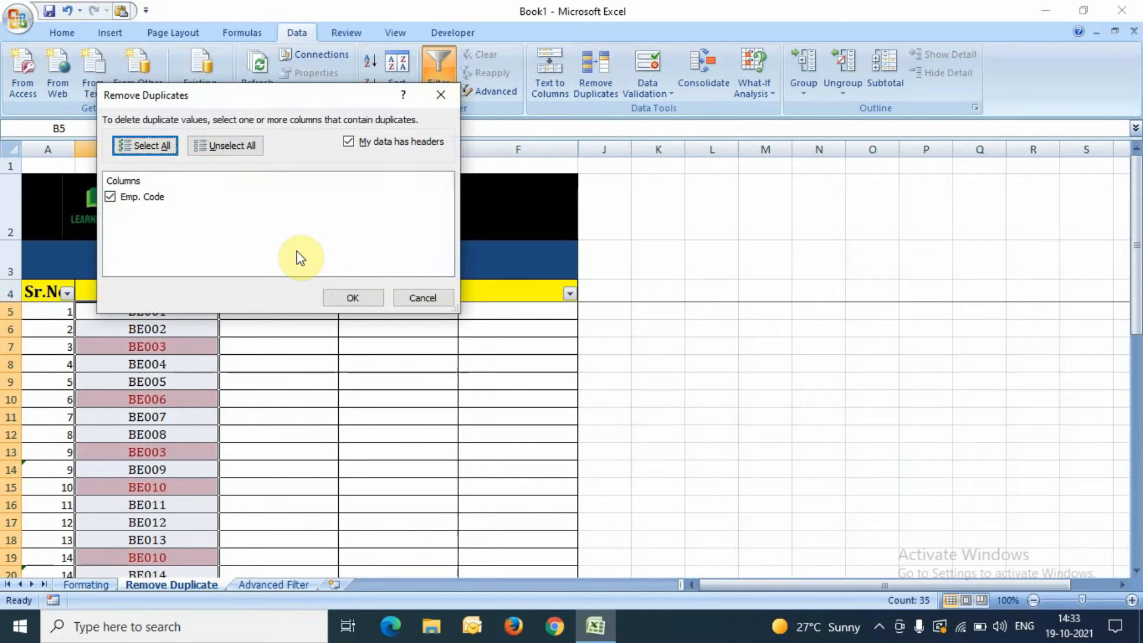
click(361, 298)
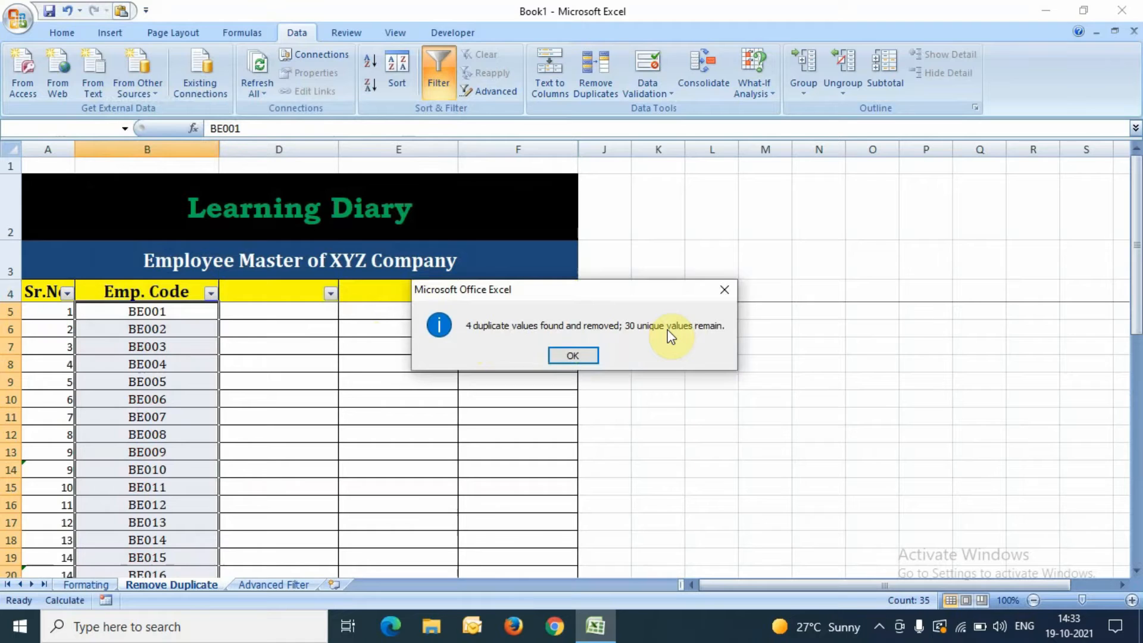
Step: Close the duplicates-removed message and check the remaining Emp. Codes
click(589, 356)
key(Left)
key(Right)
key(Down)
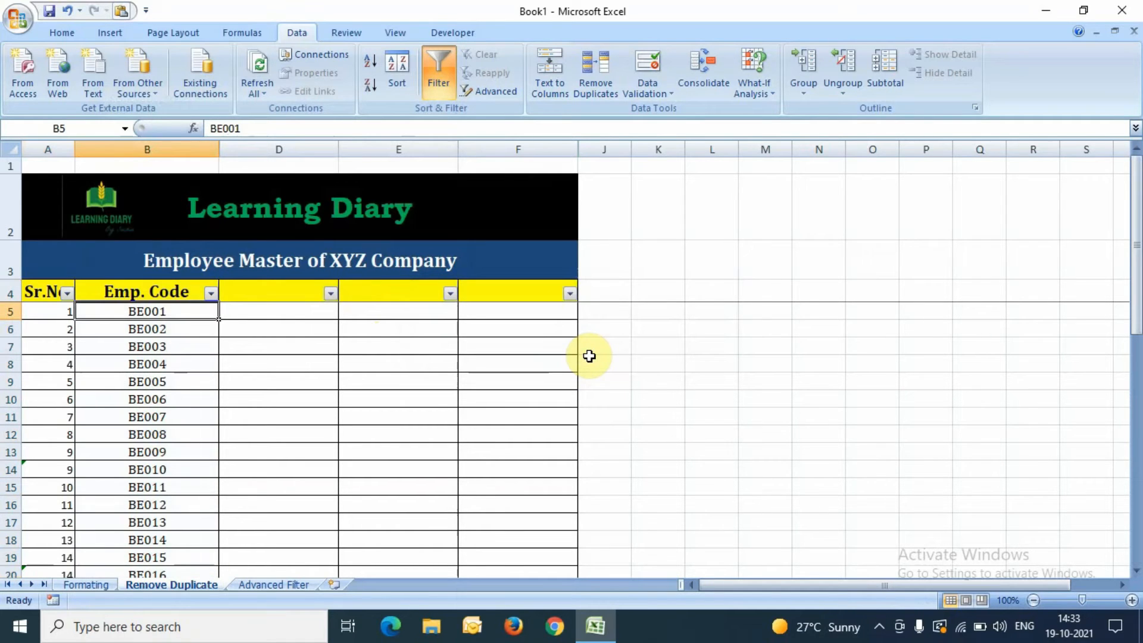
key(shift+Down)
key(shift+Down)
key(shift+Down)
key(shift+Down)
key(shift+Down)
key(shift+Down)
key(shift+Down)
key(shift+Down)
key(shift+Down)
key(shift+Down)
key(shift+Down)
key(shift+Down)
key(shift+Down)
key(shift+Down)
key(shift+Down)
key(shift+Down)
key(shift+Down)
key(shift+Down)
key(shift+Down)
key(shift+Down)
key(shift+Up)
key(shift+Up)
key(shift+Up)
key(shift+Up)
key(shift+Up)
key(shift+Down)
key(shift+Up)
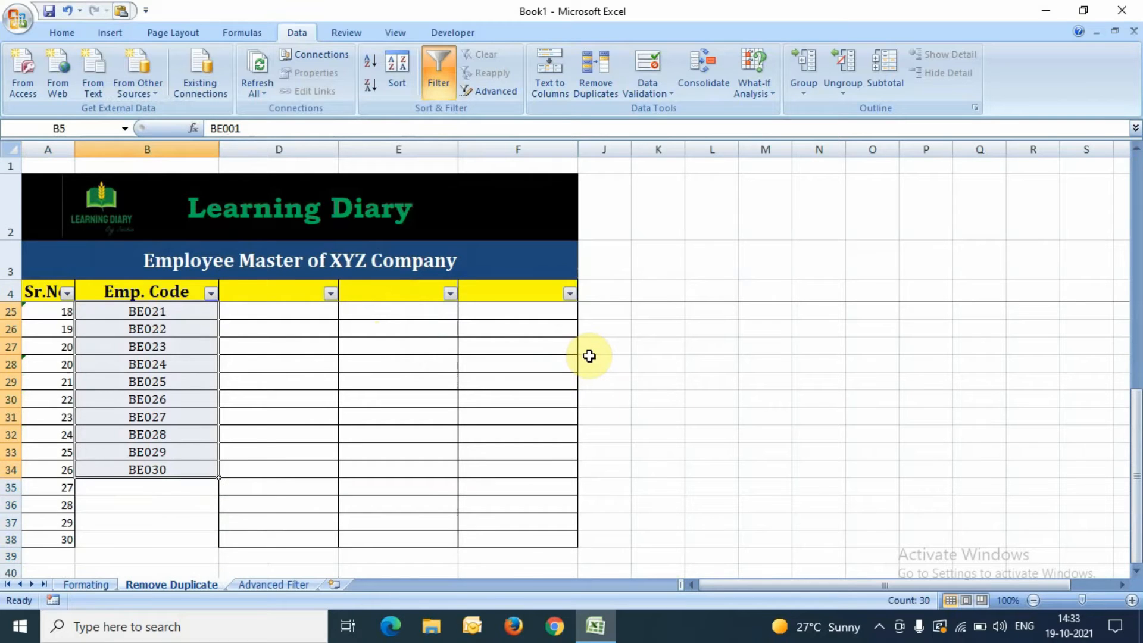
Step: Select all 30 remaining Emp. Codes from the top of the column
key(ctrl+shift+Up)
key(Down)
key(Up)
key(ctrl+shift+Down)
key(shift+Down)
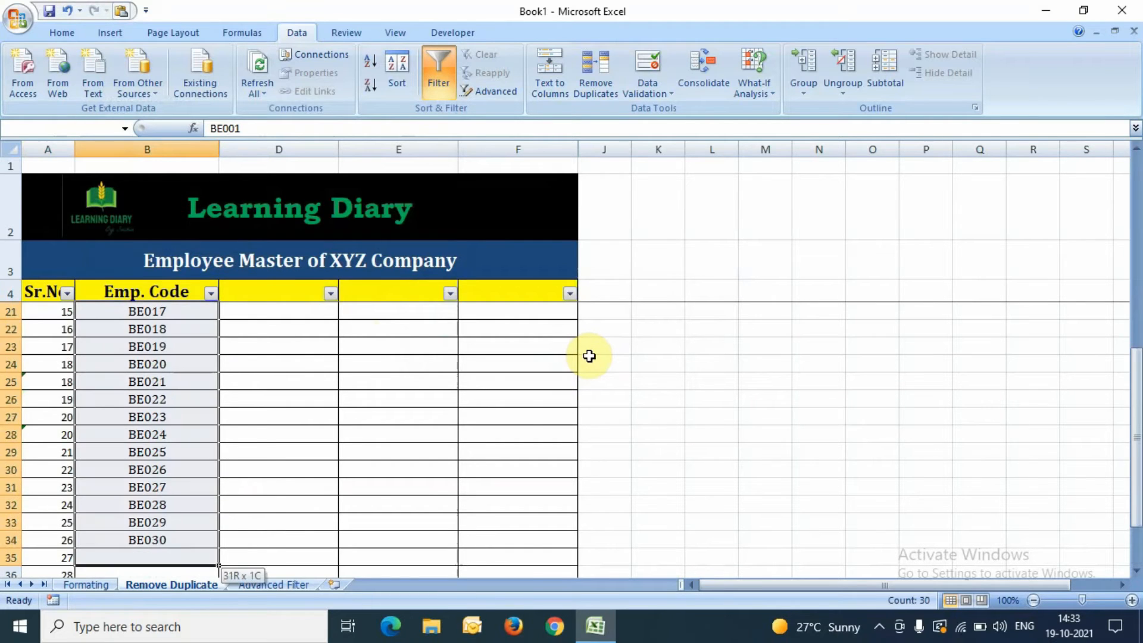
key(ctrl+shift+Up)
key(Up)
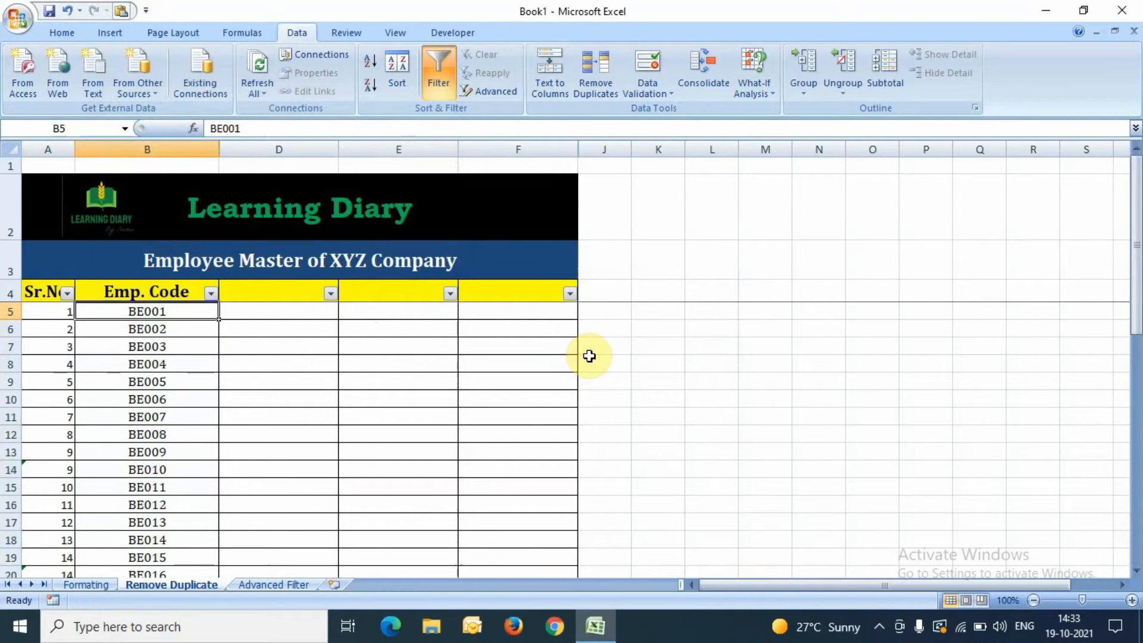
key(shift+Down)
key(shift+Down)
key(shift+Down)
key(shift+Down)
key(shift+Down)
key(shift+Down)
key(shift+Down)
key(shift+Down)
key(shift+Down)
key(shift+Down)
key(shift+Down)
key(shift+Down)
key(shift+Down)
key(shift+Down)
key(shift+Down)
key(shift+Down)
key(shift+Down)
key(shift+Down)
key(shift+Down)
key(shift+Down)
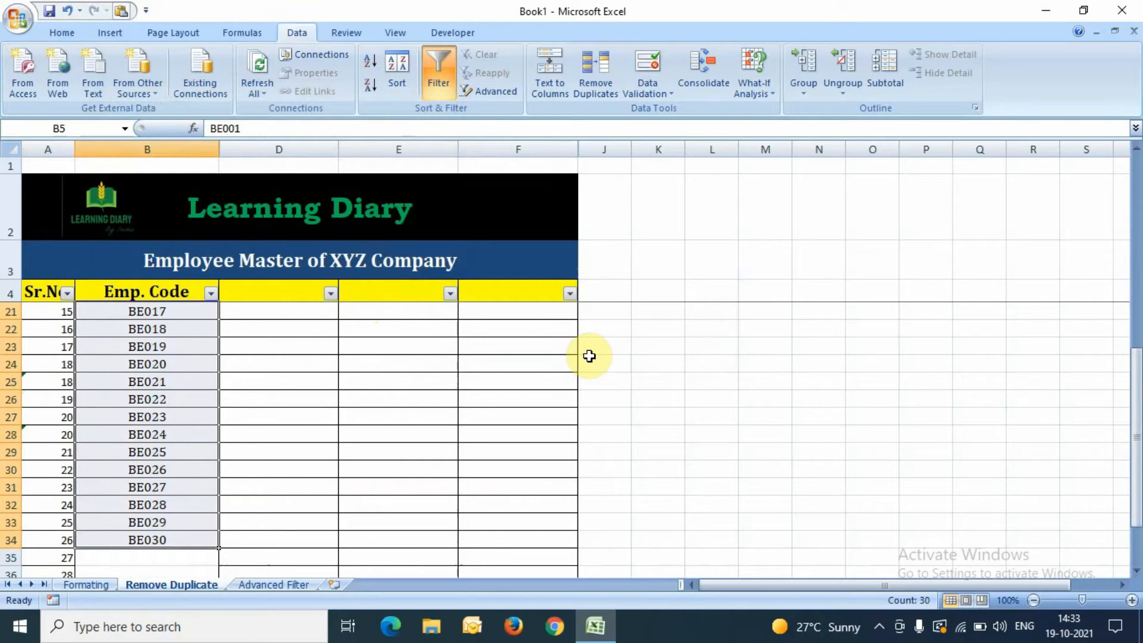
Step: Check the data rows, then go to the serial-number formula in column A
click(296, 355)
key(Down)
key(Down)
key(Down)
key(Home)
key(Right)
key(ctrl+Up)
key(Down)
key(Down)
key(Down)
key(Up)
key(Up)
key(Down)
key(Up)
key(Up)
key(Down)
key(Left)
Step: Copy the A6 serial-number formula (=A5+1) down through A7:A38
key(Down)
key(ctrl+c)
key(Down)
key(ctrl+shift+Down)
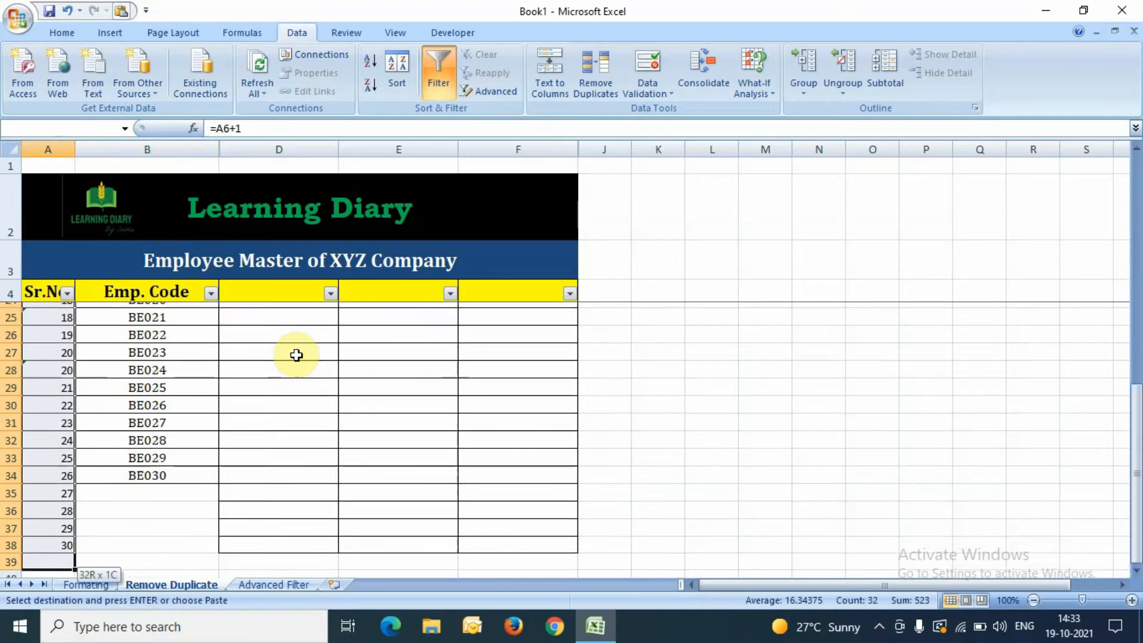
key(Return)
key(Right)
key(Up)
Step: Verify the Sr. No. column now runs 1–30 beside BE001–BE030
key(Up)
key(Down)
key(Down)
key(Up)
key(Up)
key(Up)
key(Down)
key(Down)
key(ctrl+Down)
key(Down)
key(Down)
key(Up)
key(Up)
key(ctrl+Up)
key(Up)
key(Up)
key(Down)
key(Down)
key(Down)
key(Down)
key(Down)
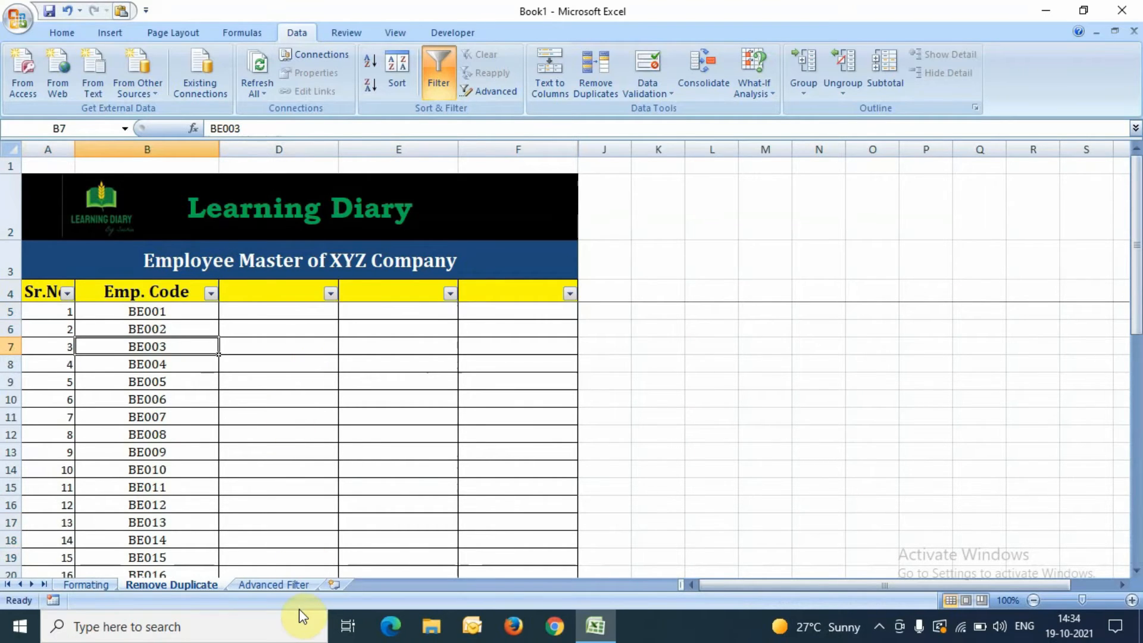
Step: Switch to the Advanced Filter sheet and check where the Emp. Code list ends
click(291, 585)
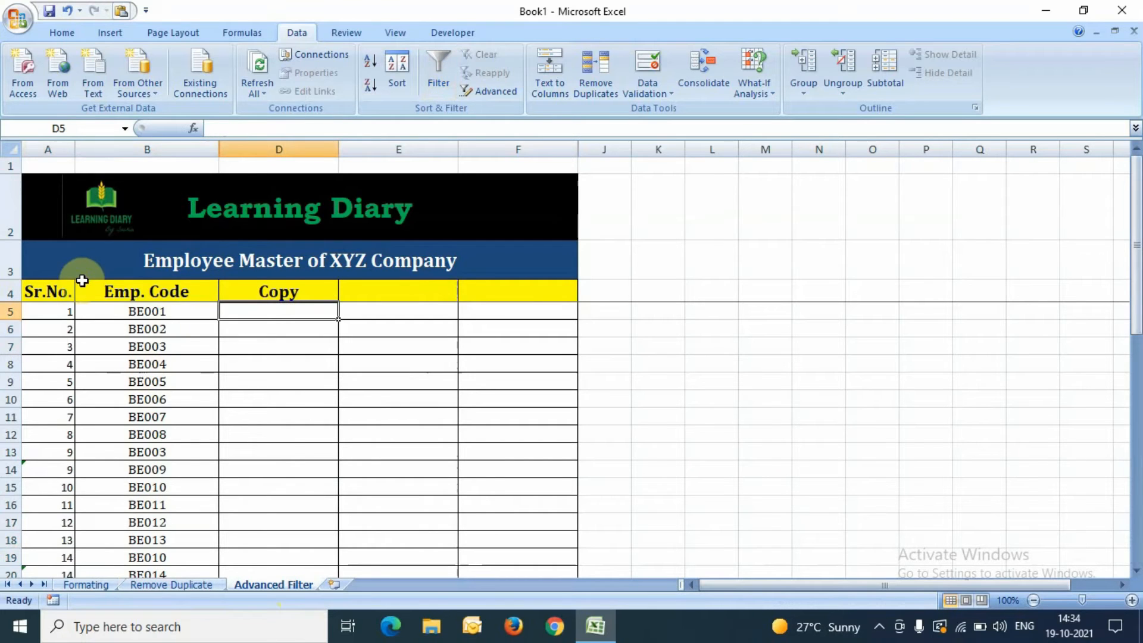
click(189, 335)
key(Up)
key(Down)
key(Up)
Step: Select all Emp. Codes from B5 to B38
key(Up)
key(Down)
key(Down)
key(ctrl+Down)
key(Down)
key(Down)
key(Up)
key(Up)
key(ctrl+Up)
key(Down)
key(Down)
key(Up)
key(Up)
key(Down)
key(Up)
key(Down)
key(ctrl+shift+Down)
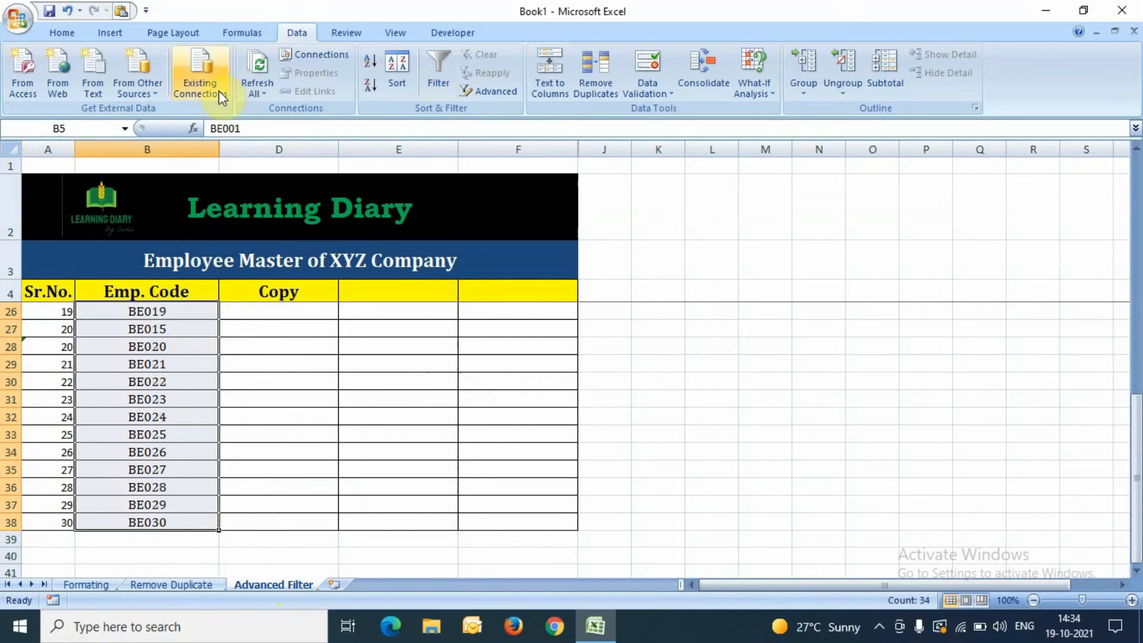
Step: Highlight duplicate Emp. Codes with light red fill and dark red text
click(62, 34)
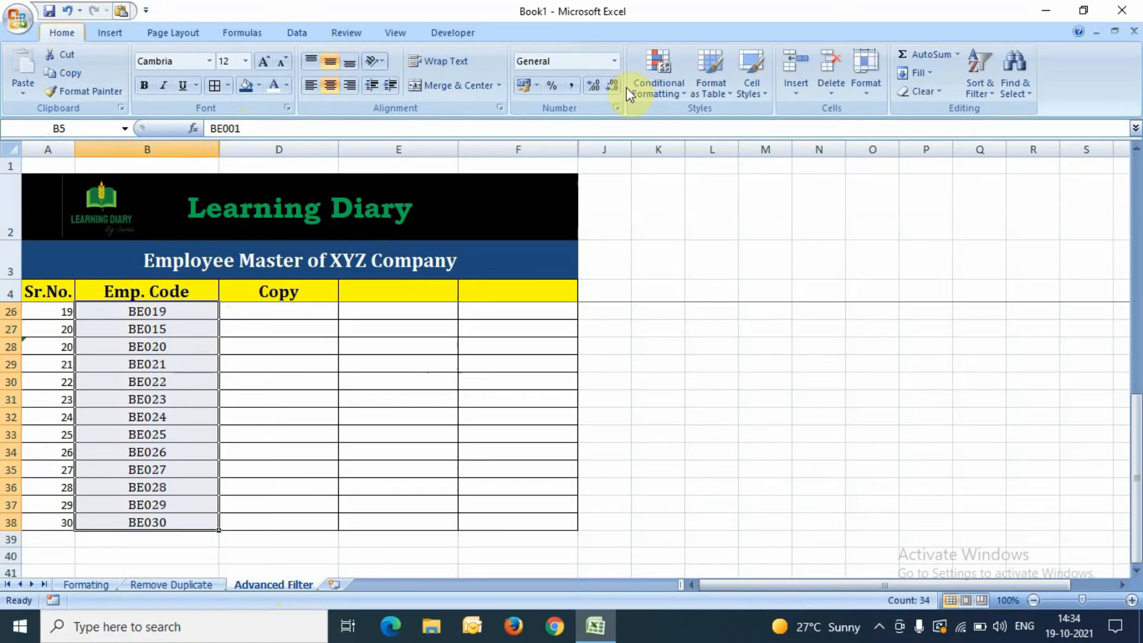
click(657, 83)
click(713, 128)
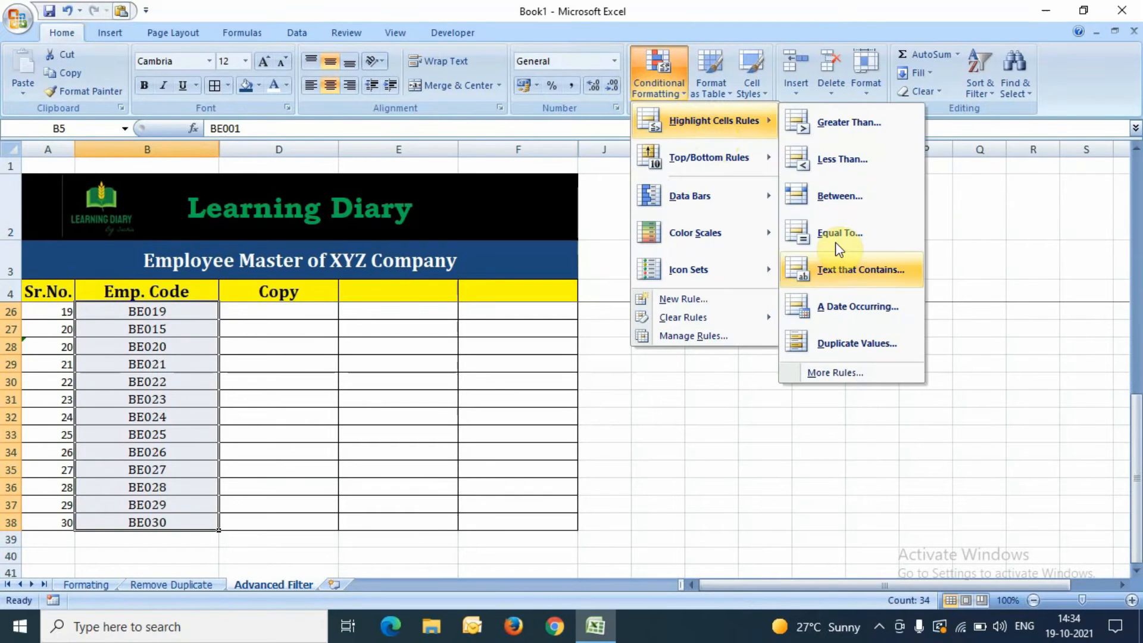
click(835, 342)
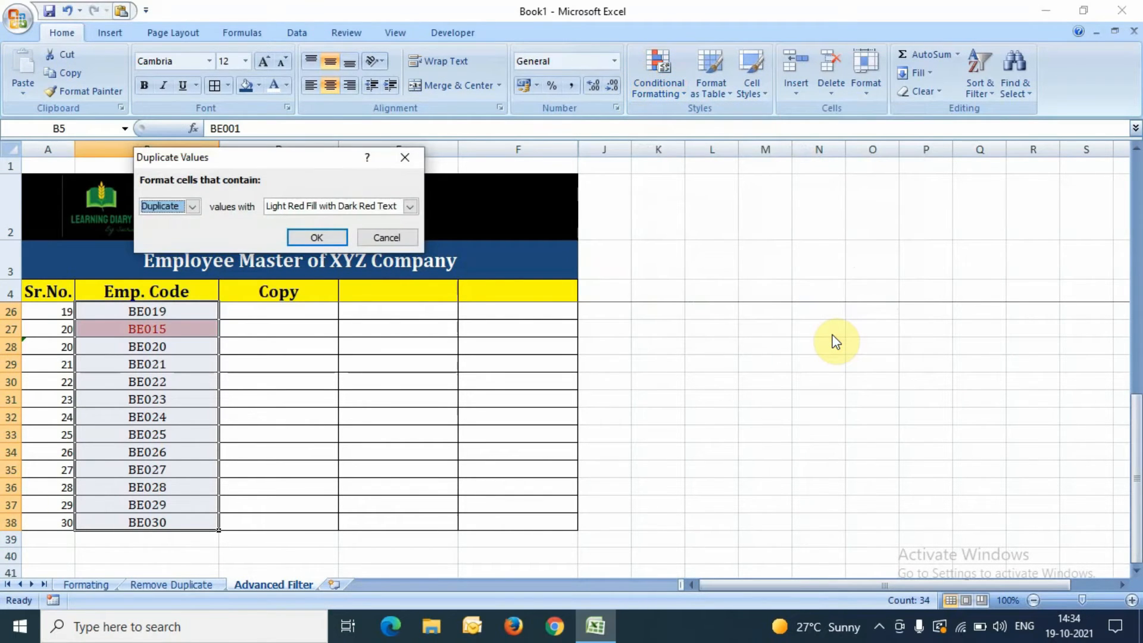
key(Return)
Step: Review the highlighted codes at the top of the Emp. Code list
key(Up)
key(Up)
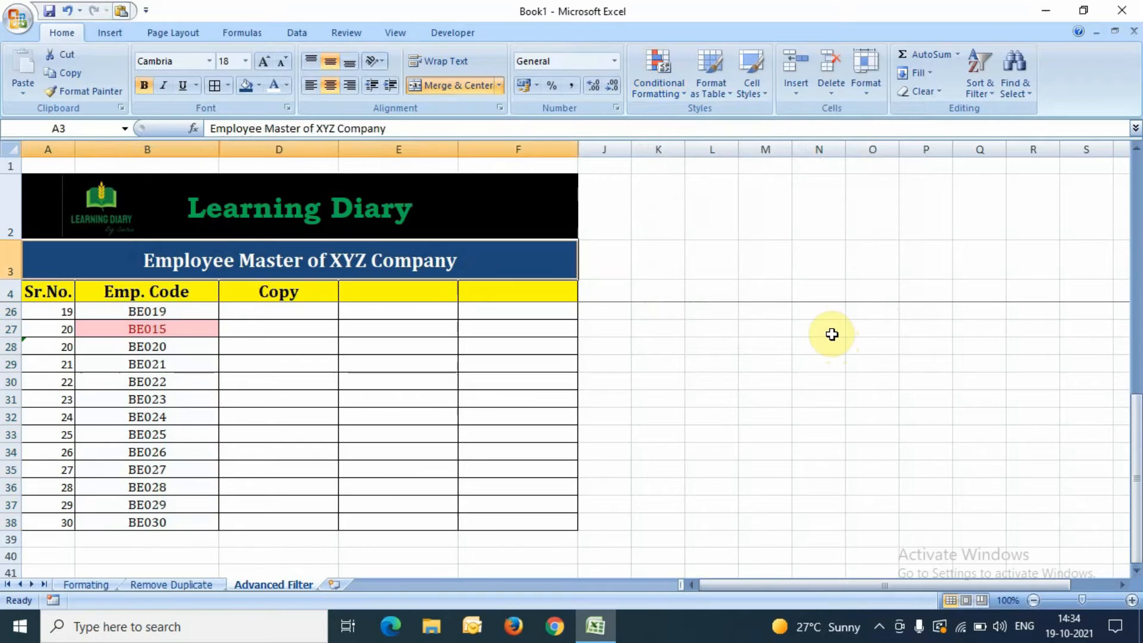
key(Down)
key(Down)
key(Down)
key(Up)
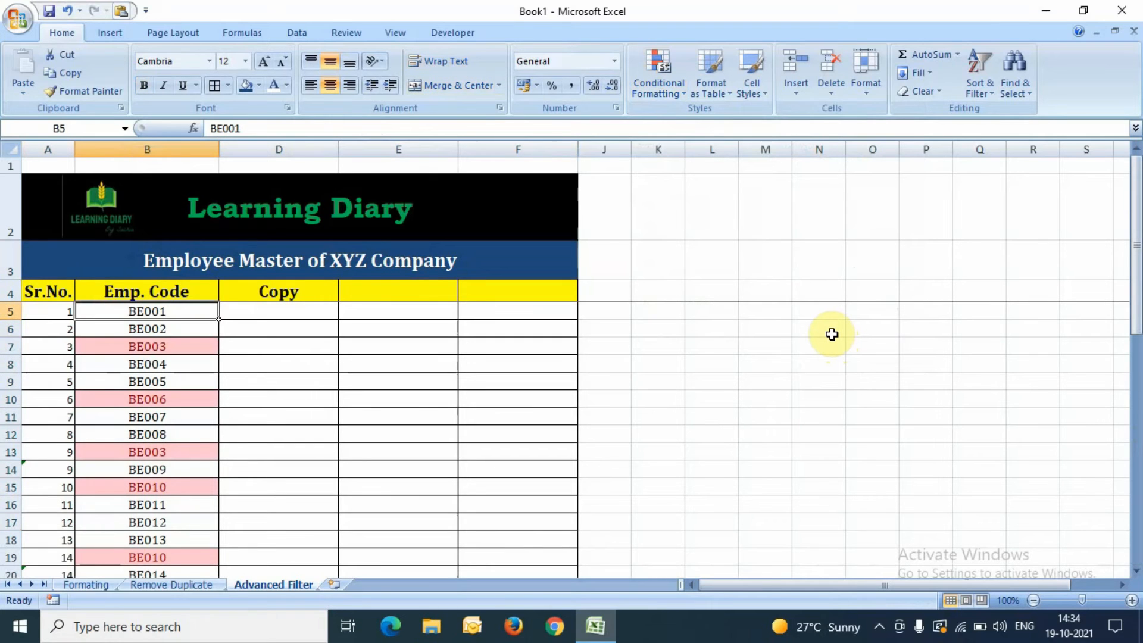
key(Down)
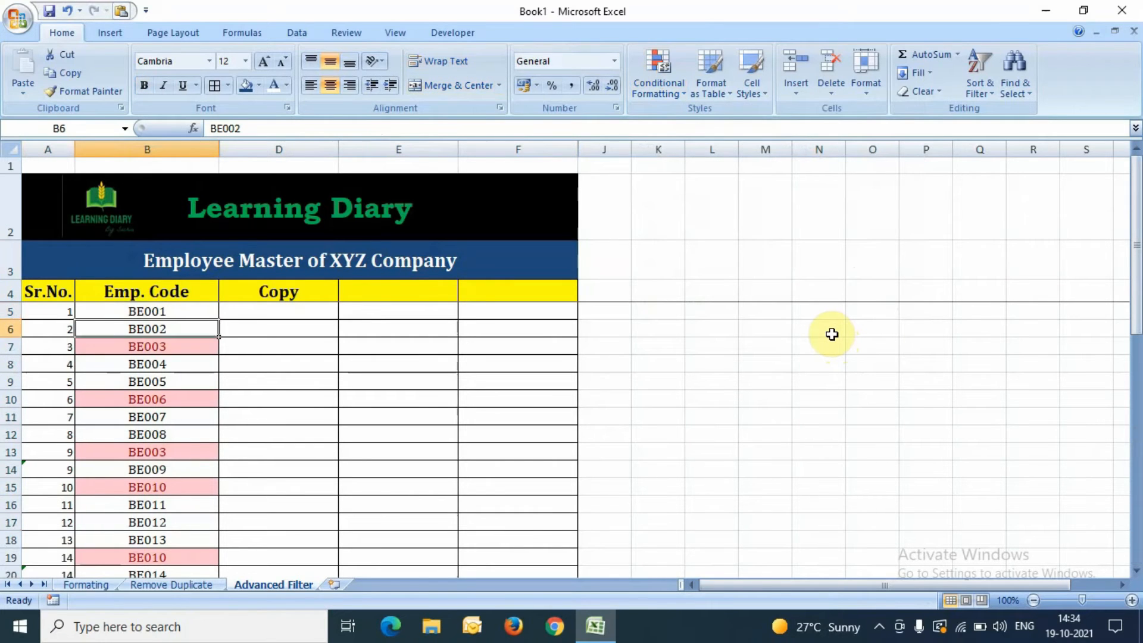
key(Down)
key(Up)
key(Up)
key(Up)
key(Down)
key(Down)
key(Up)
key(Up)
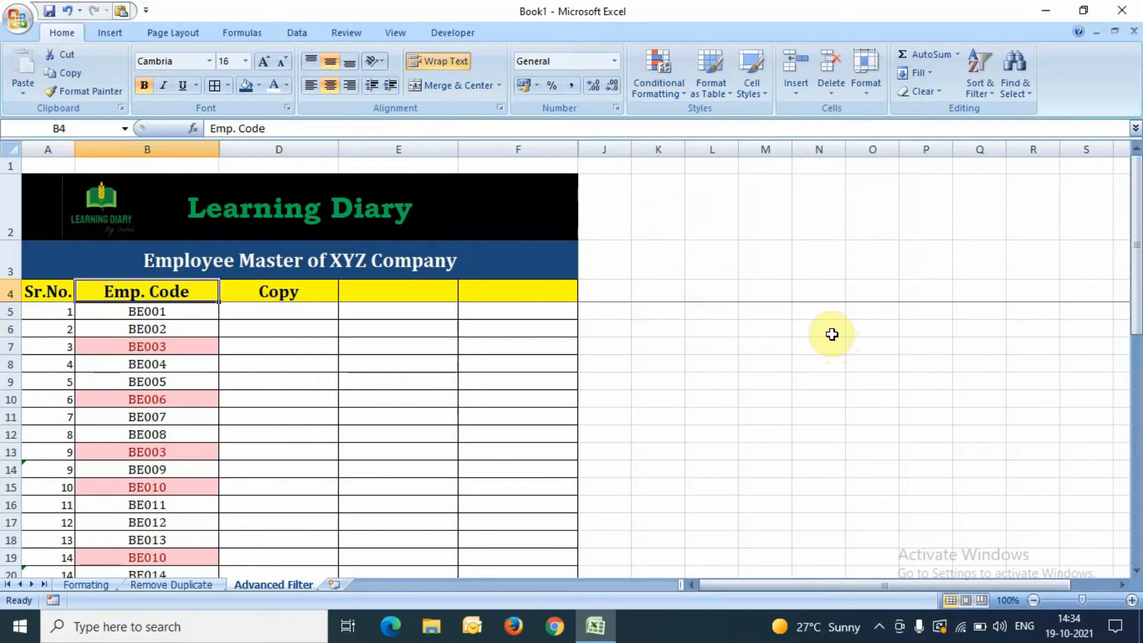
key(Down)
key(Down)
key(Up)
key(Up)
key(Down)
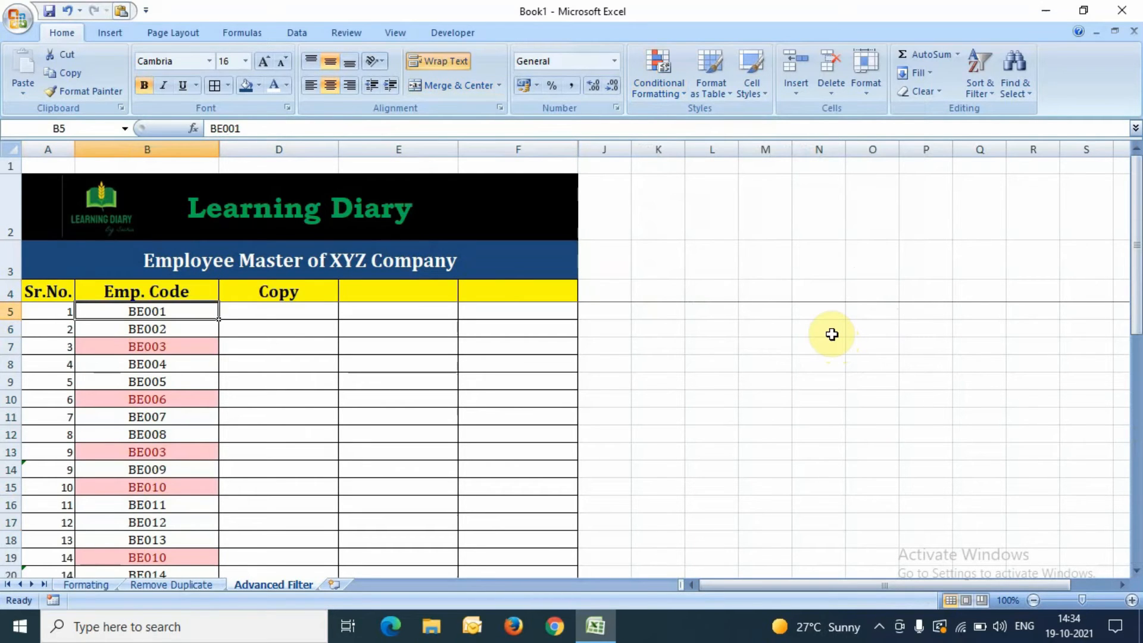
Step: Reselect the whole Emp. Code list B5:B38
key(shift+Down)
key(shift+Down)
key(shift+Down)
key(shift+Down)
key(shift+Down)
key(shift+Down)
key(shift+Down)
key(shift+Down)
key(shift+Down)
key(shift+Down)
key(shift+Down)
key(shift+Down)
key(shift+Down)
key(shift+Down)
key(shift+Down)
key(shift+Down)
key(shift+Down)
key(shift+Down)
key(shift+Down)
key(shift+Down)
key(shift+Up)
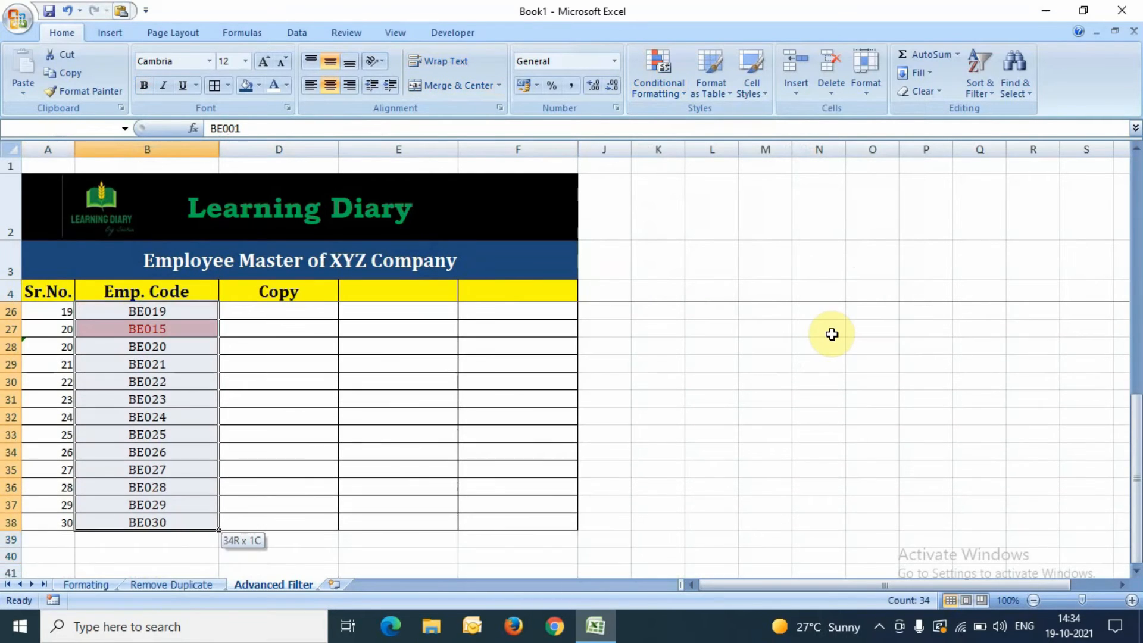
key(shift+Up)
key(Down)
key(Up)
key(Down)
key(Up)
key(Up)
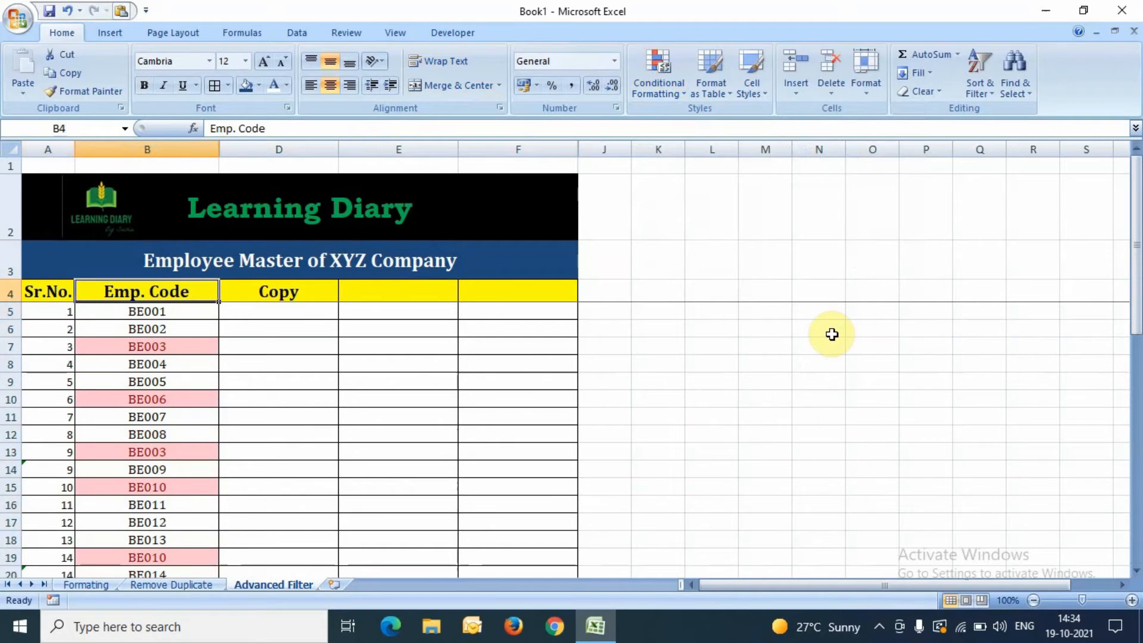
key(Down)
key(ctrl+shift+Down)
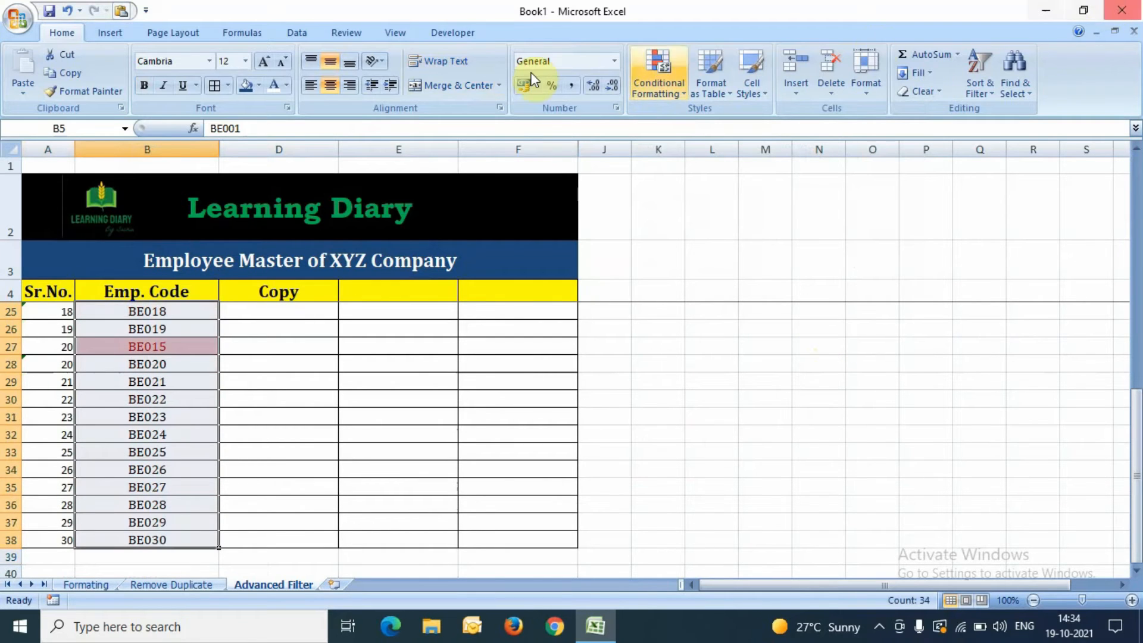
Step: Apply Advanced Filter in place with Unique records only, leaving 30 of 34 records
click(296, 32)
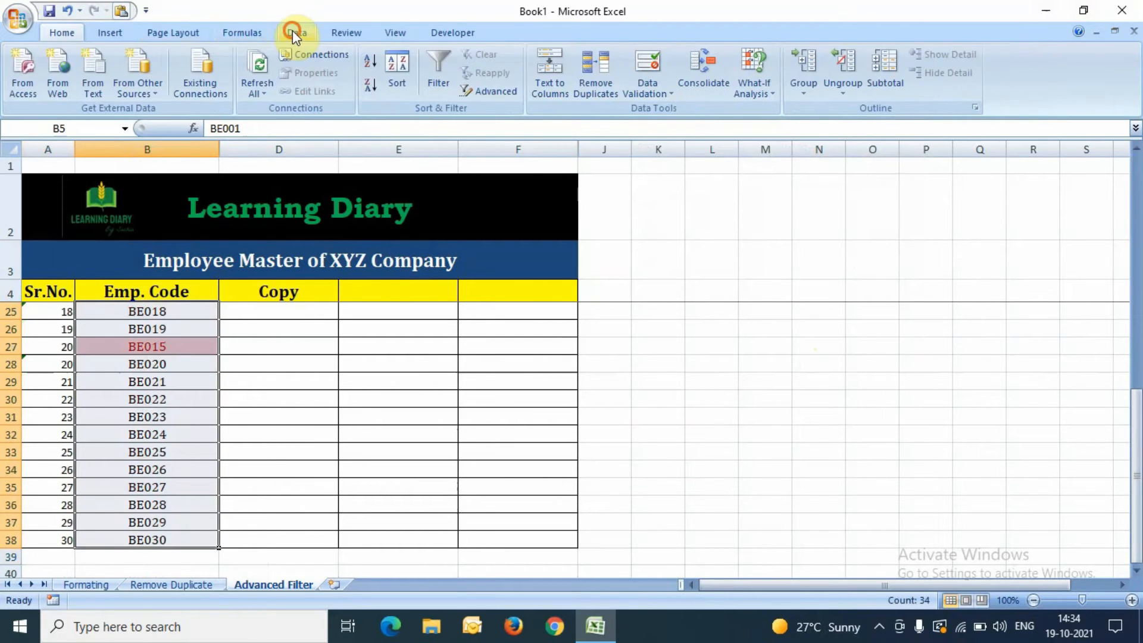
click(489, 92)
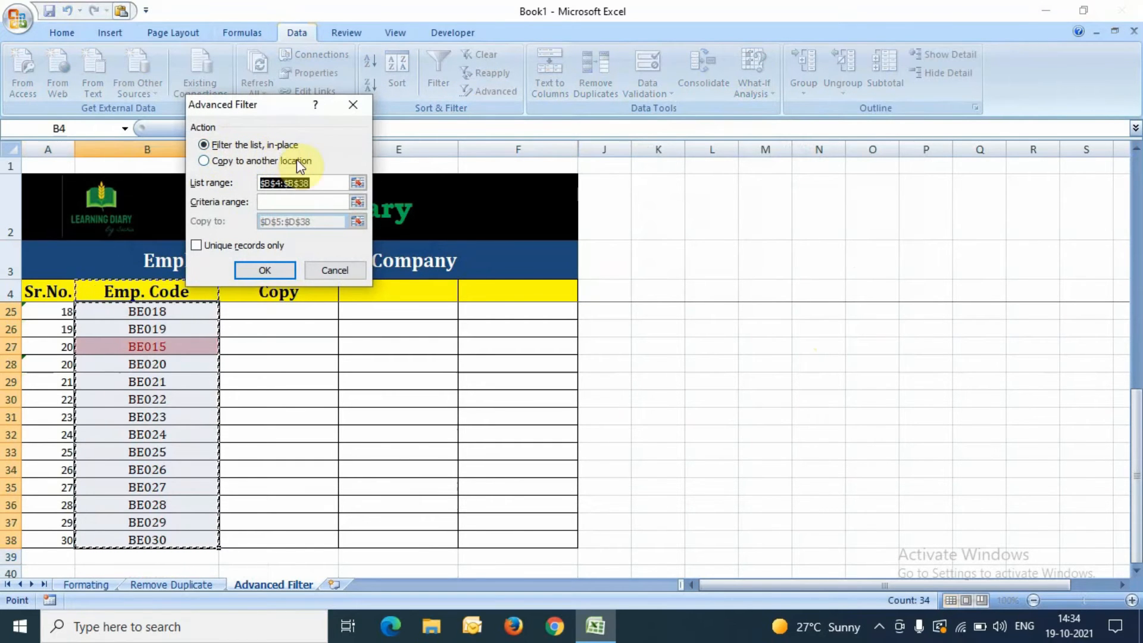
click(240, 245)
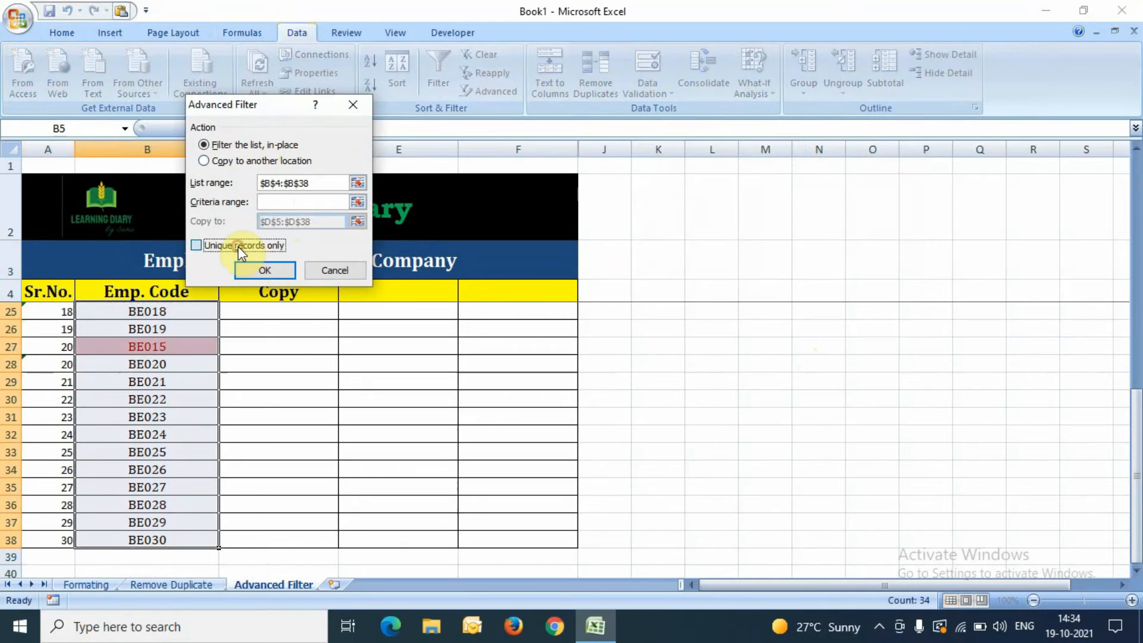
click(265, 270)
key(ctrl+Home)
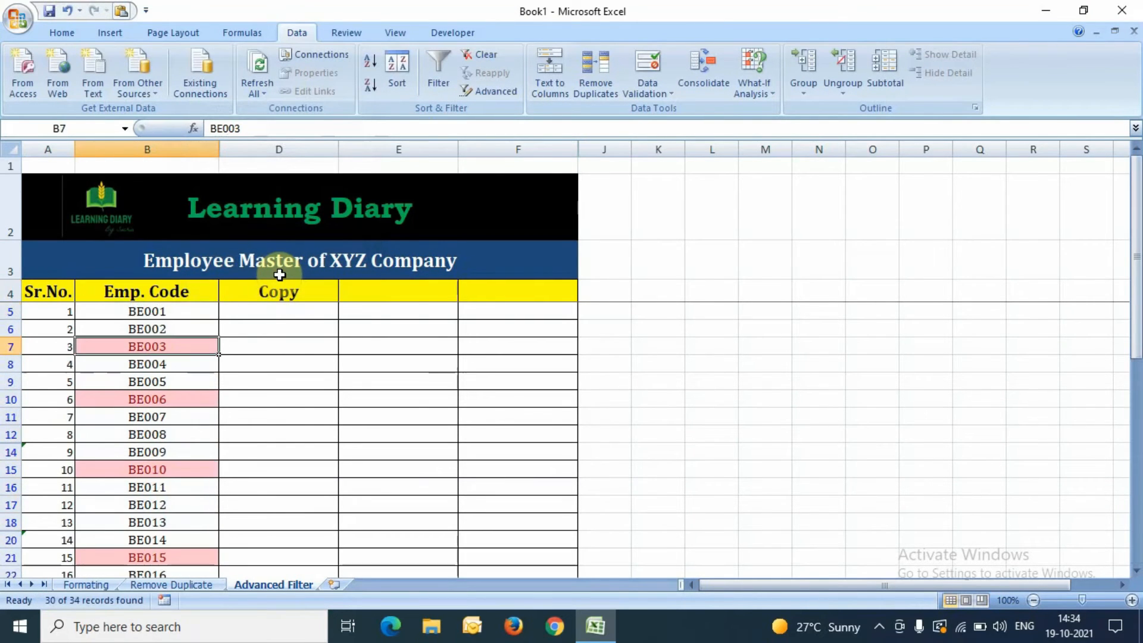
key(Down)
key(Down)
key(Down)
key(ctrl+Down)
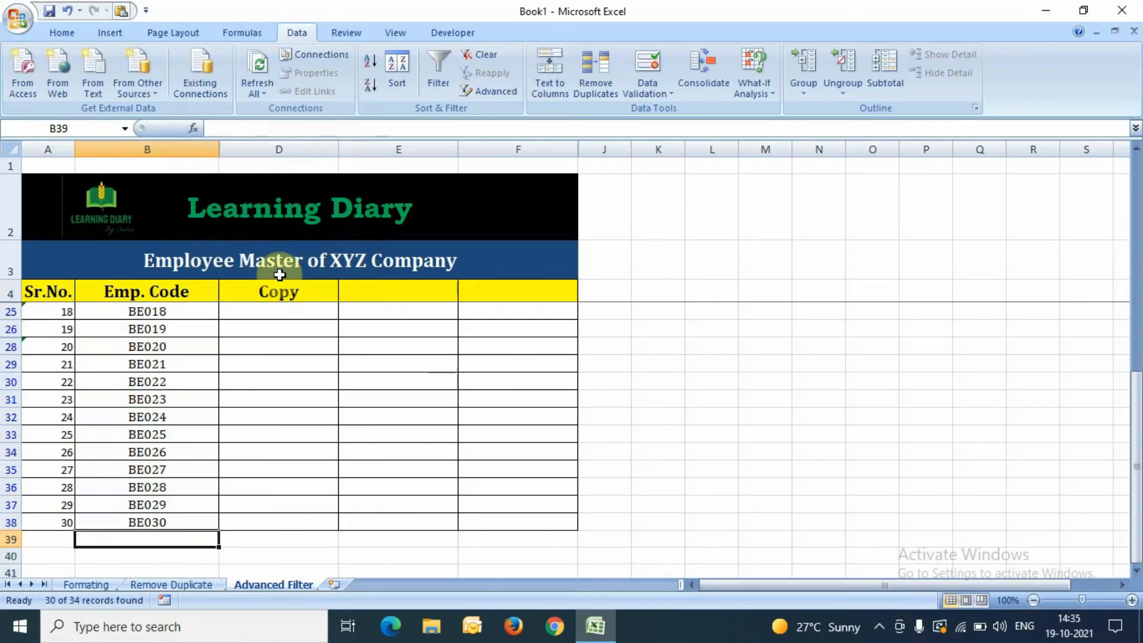
key(ctrl+Up)
key(Down)
key(Down)
key(Down)
key(Up)
key(Up)
key(Down)
key(Down)
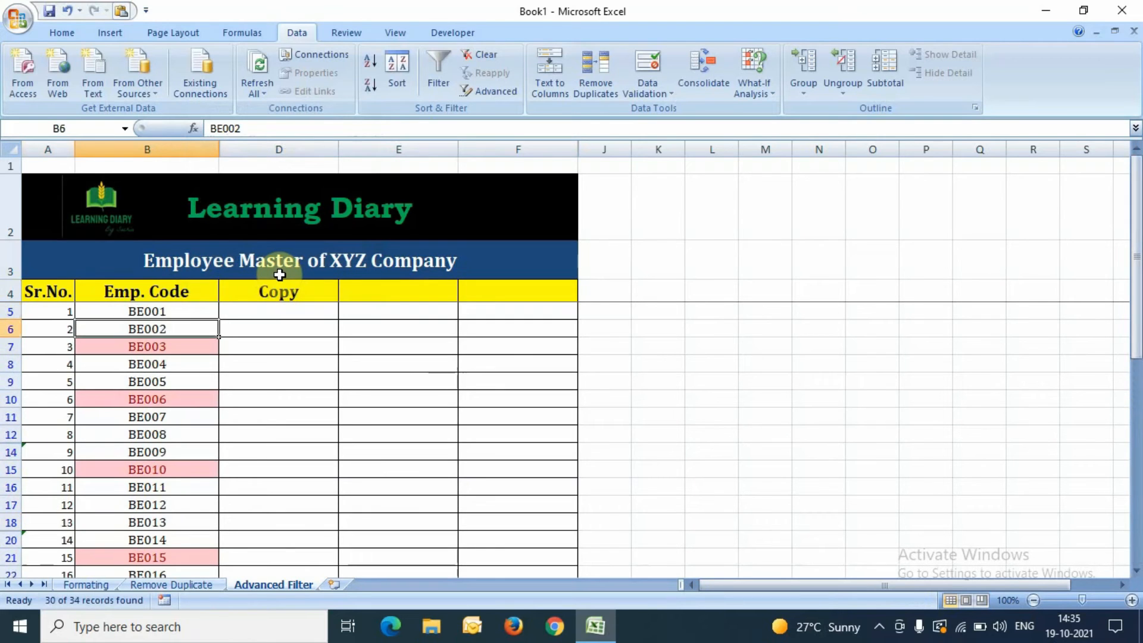
key(Up)
key(Up)
key(Down)
key(Up)
key(Down)
key(Down)
key(Down)
key(Down)
key(Down)
key(Down)
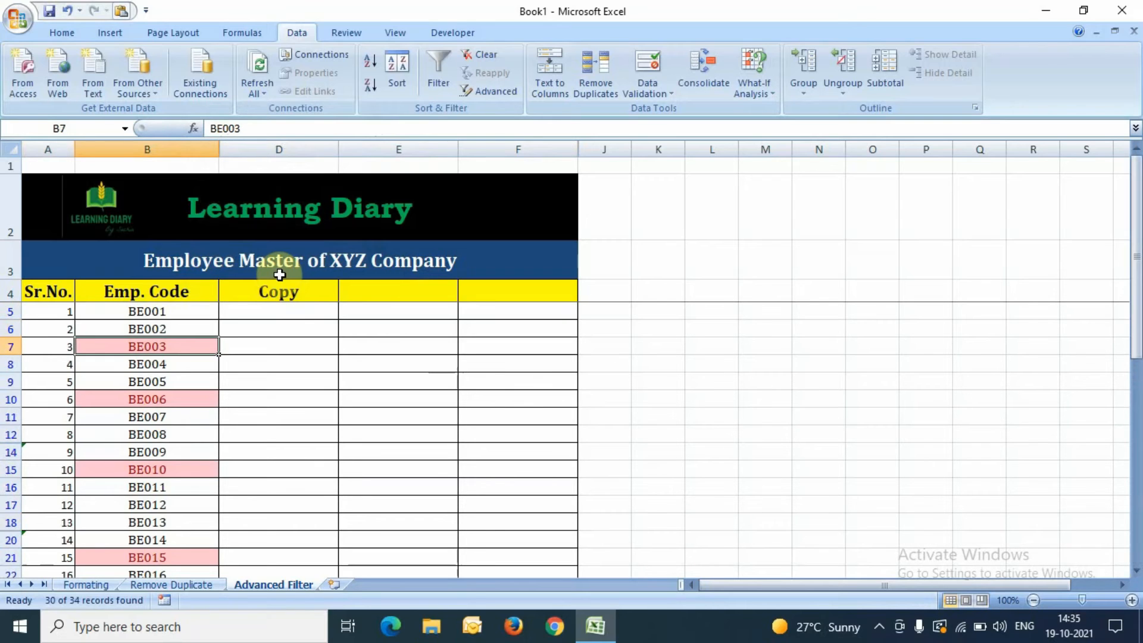
key(Down)
key(Down)
key(Down)
key(Down)
key(Down)
key(Down)
key(Down)
key(Down)
key(Down)
key(Down)
key(Down)
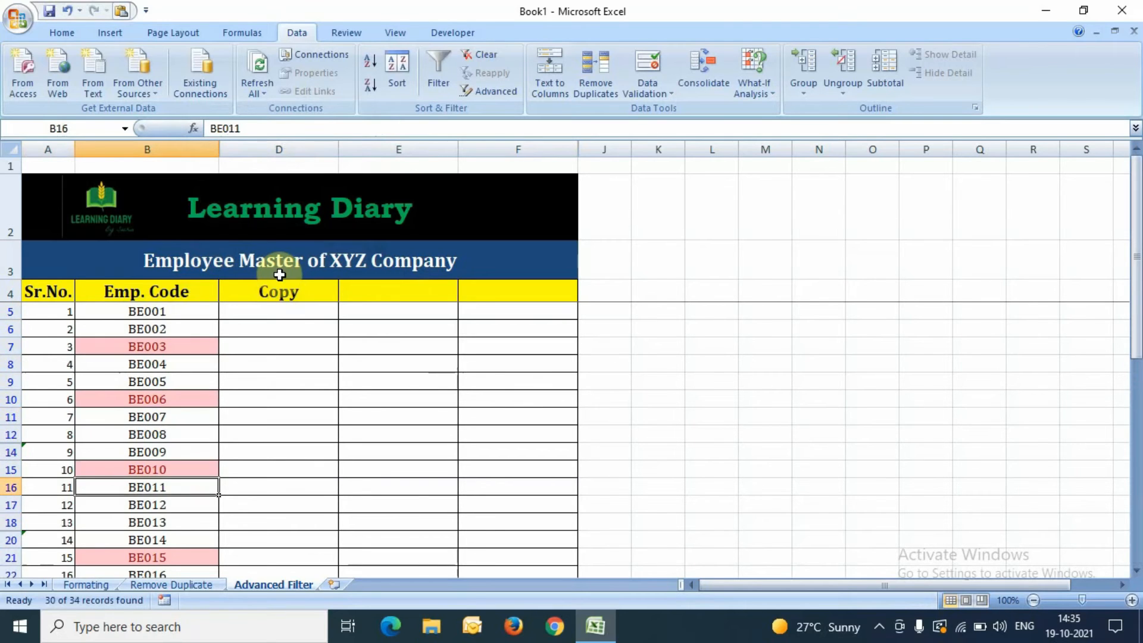
key(Down)
key(Down)
key(Down)
key(Down)
key(Down)
key(Down)
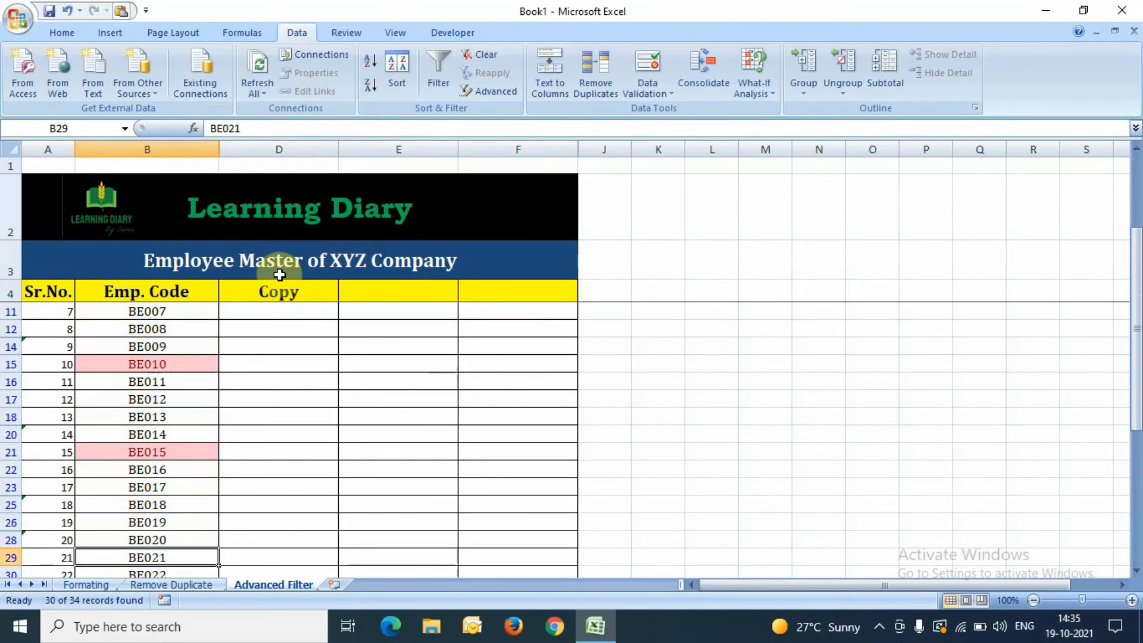
key(Up)
key(Up)
key(Up)
key(Up)
key(Up)
key(Up)
key(Up)
key(Up)
key(Up)
key(Up)
key(Up)
key(Up)
key(Up)
key(Up)
key(Up)
key(Up)
key(Up)
key(Up)
key(Up)
key(Up)
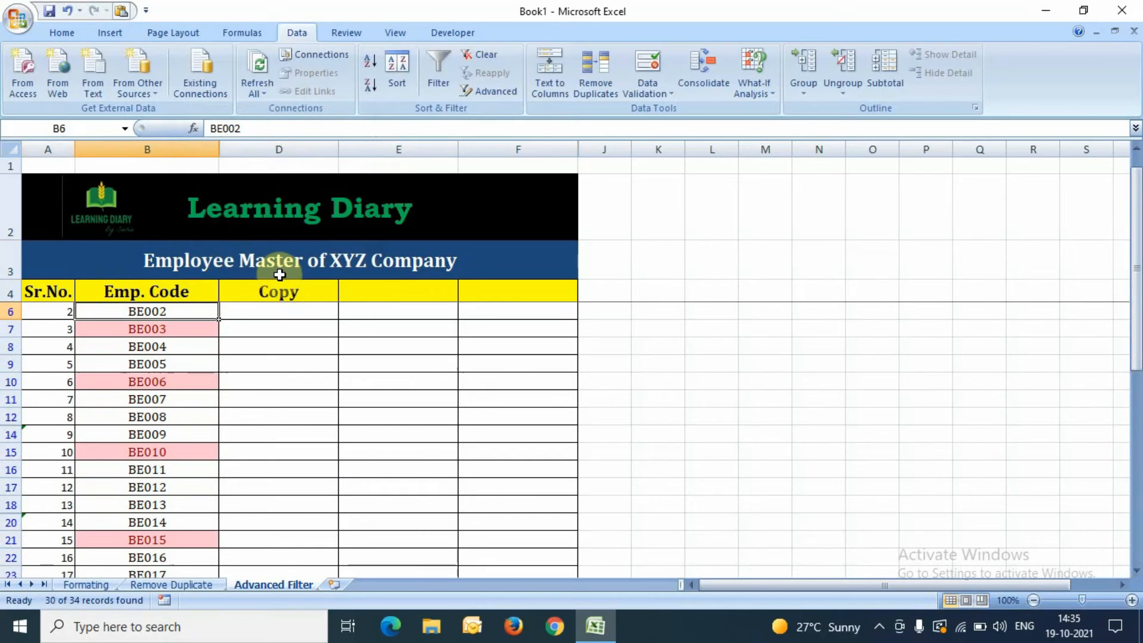
key(Up)
key(Up)
key(Down)
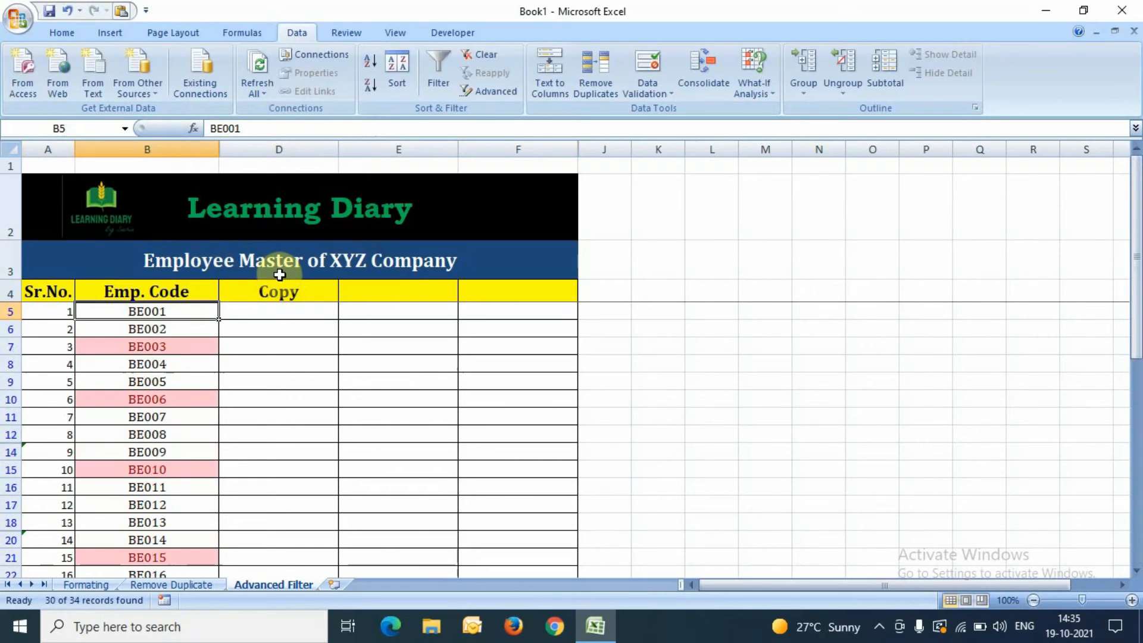
key(Down)
key(Up)
key(Up)
key(Down)
key(Up)
key(Down)
key(ctrl+shift+Down)
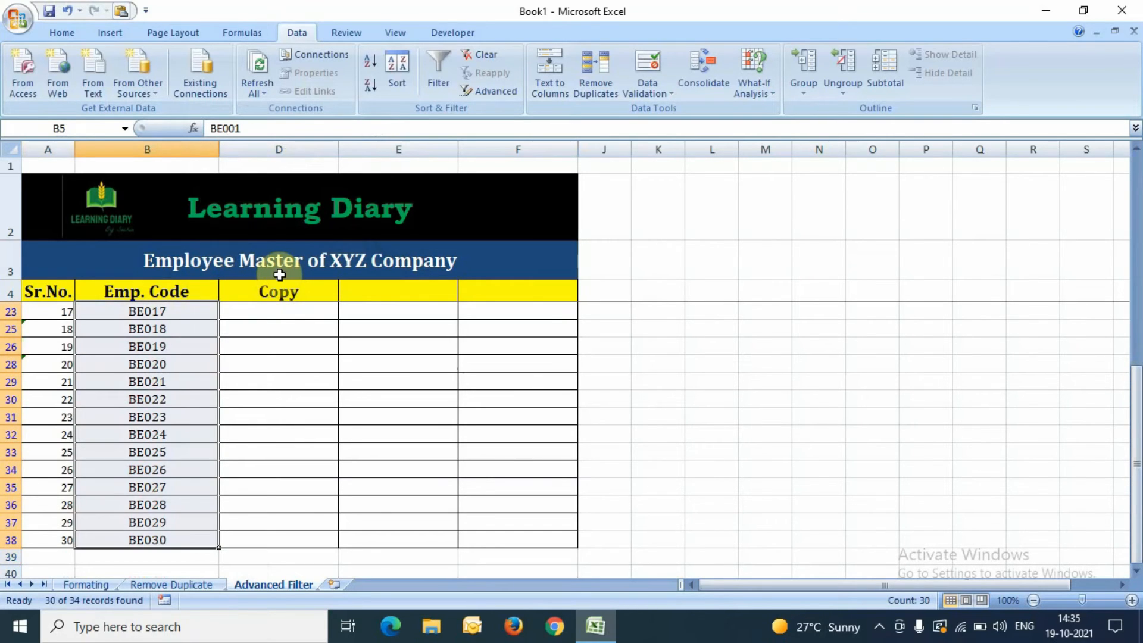
Step: Toggle Data > Filter off to clear the filter from the Emp. Code list
click(434, 53)
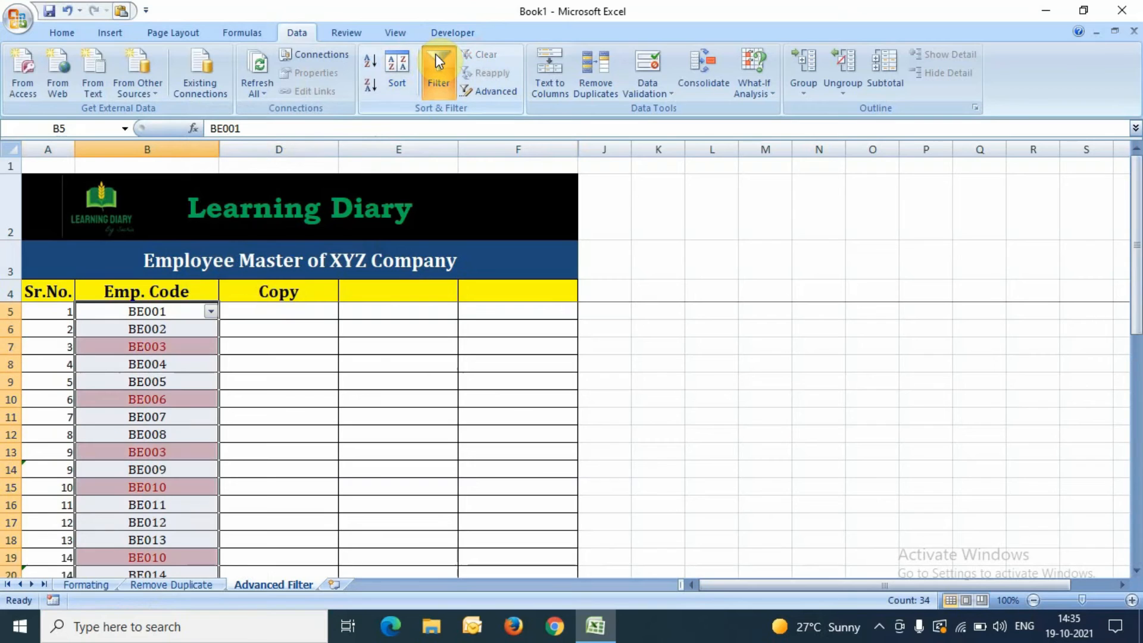
key(Down)
click(434, 54)
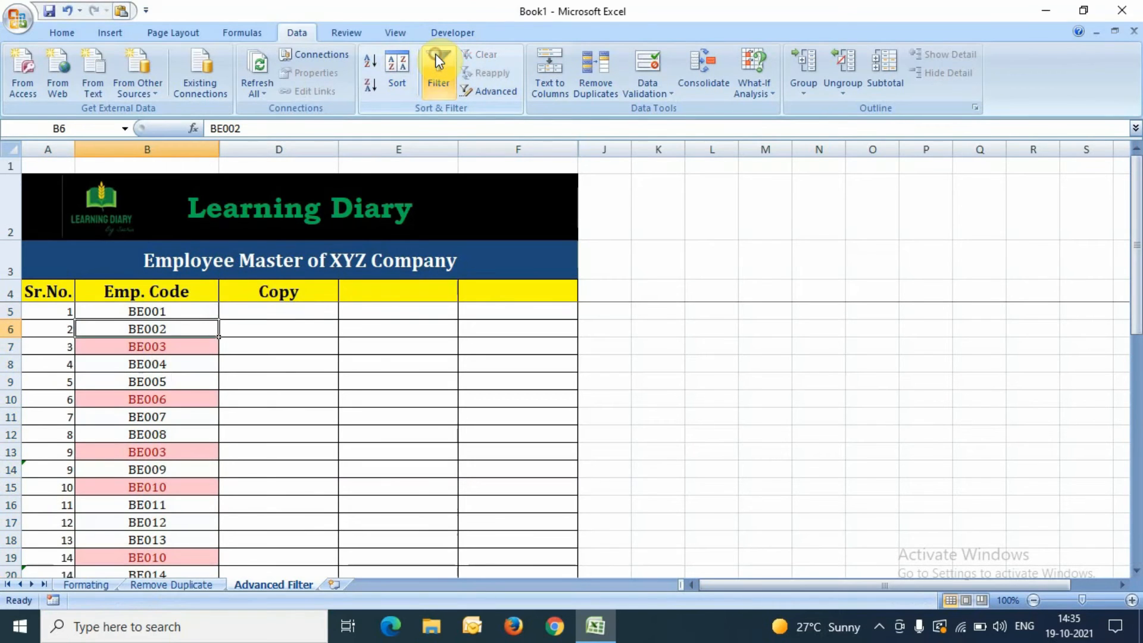
Step: Select the Emp. Codes from B5 down to B38
click(130, 308)
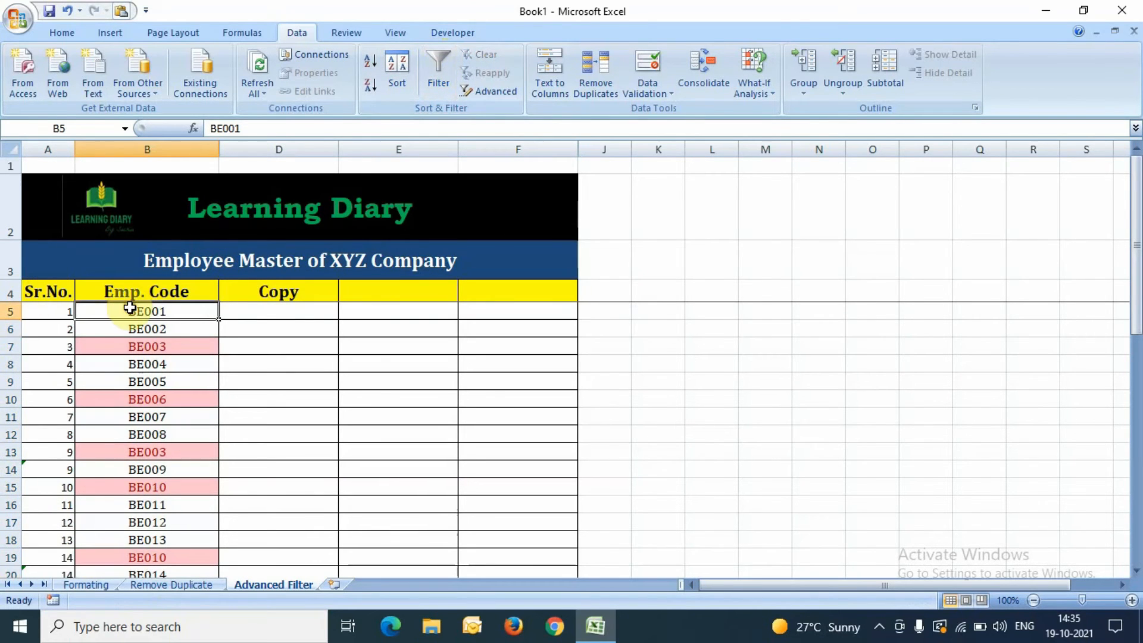
key(Down)
click(130, 307)
key(Down)
click(129, 307)
key(ctrl+shift+Down)
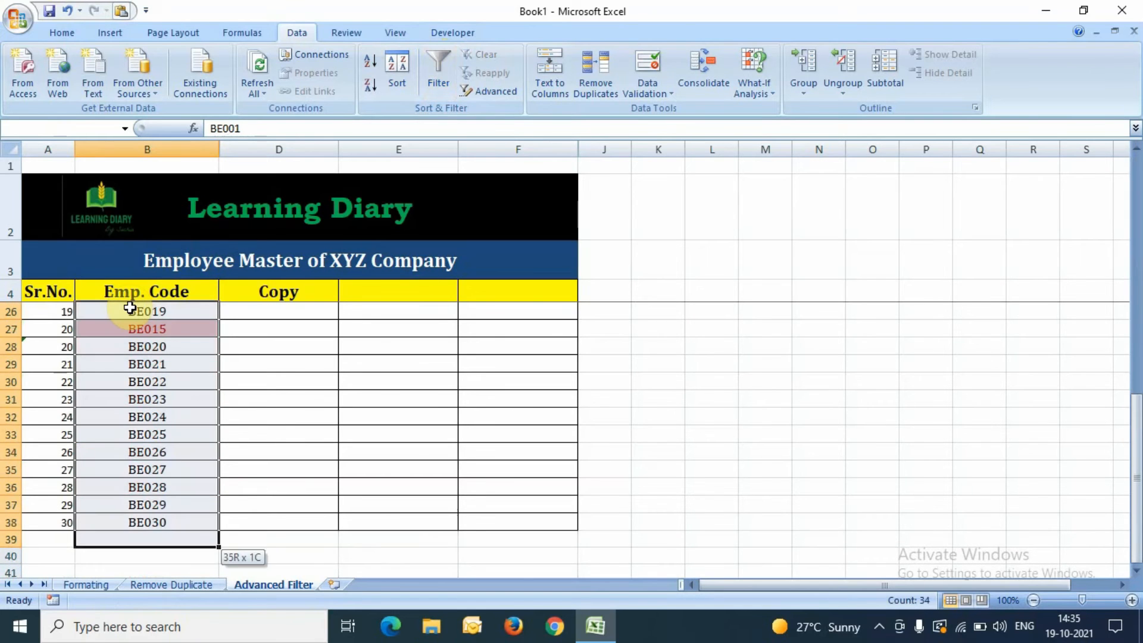
Step: In Advanced Filter, choose Copy to another location and pick a first destination range
click(479, 92)
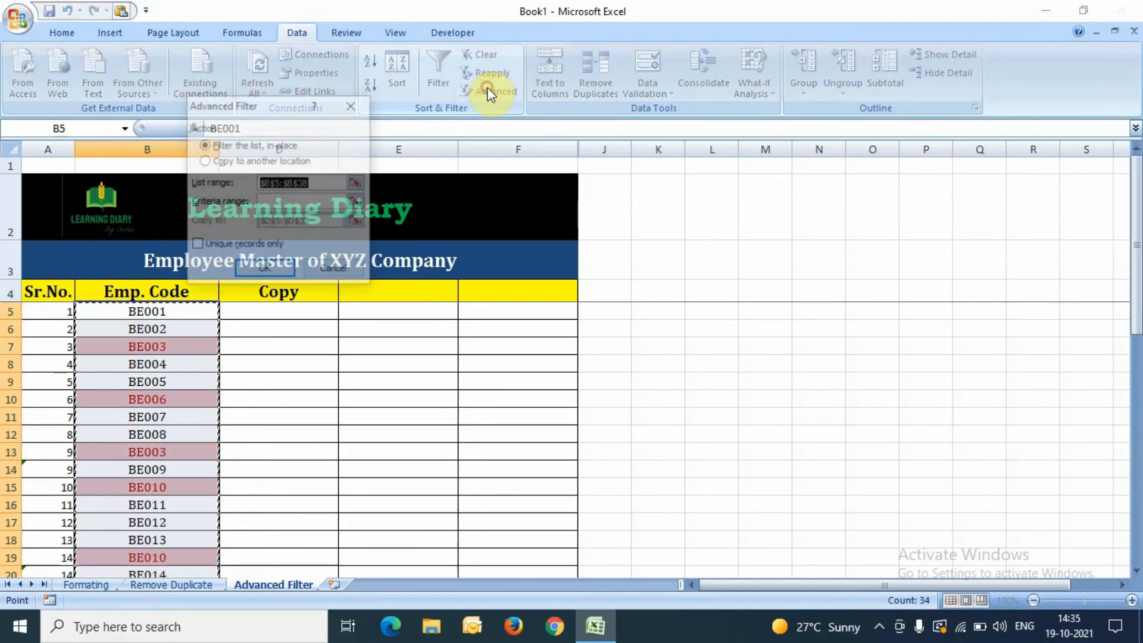
click(254, 161)
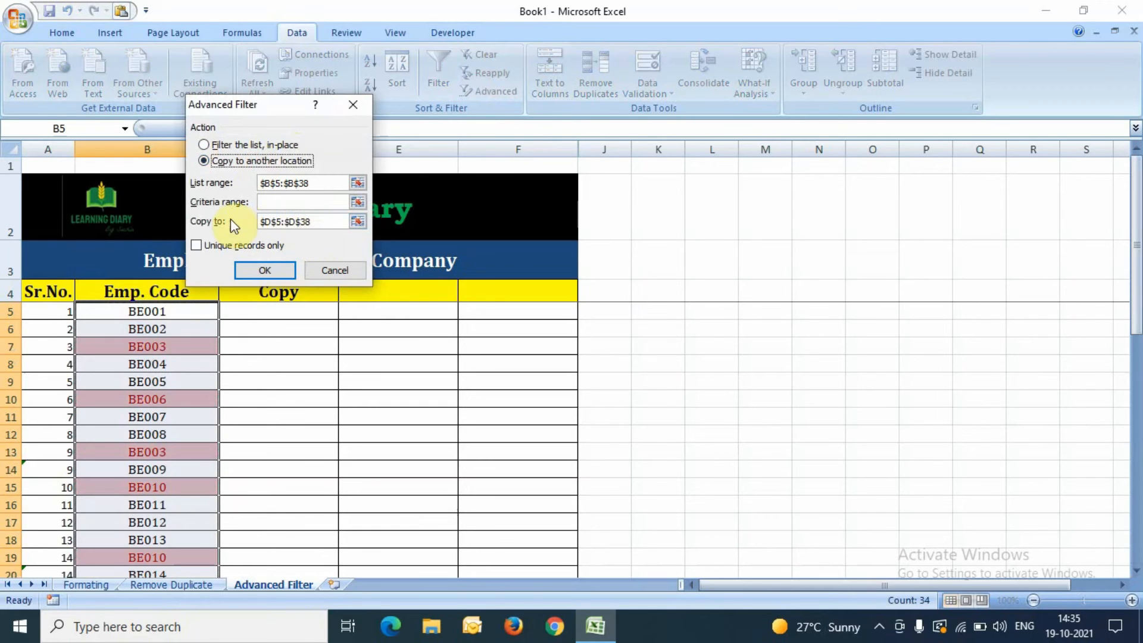
click(357, 221)
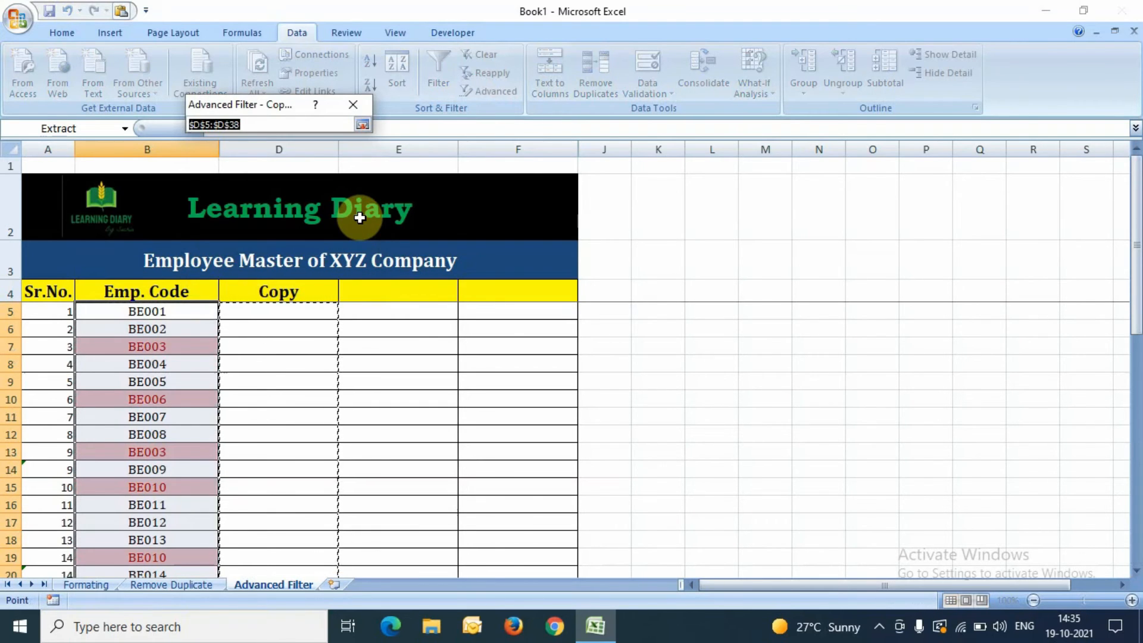
drag(1138, 253, 1097, 128)
drag(244, 316, 276, 534)
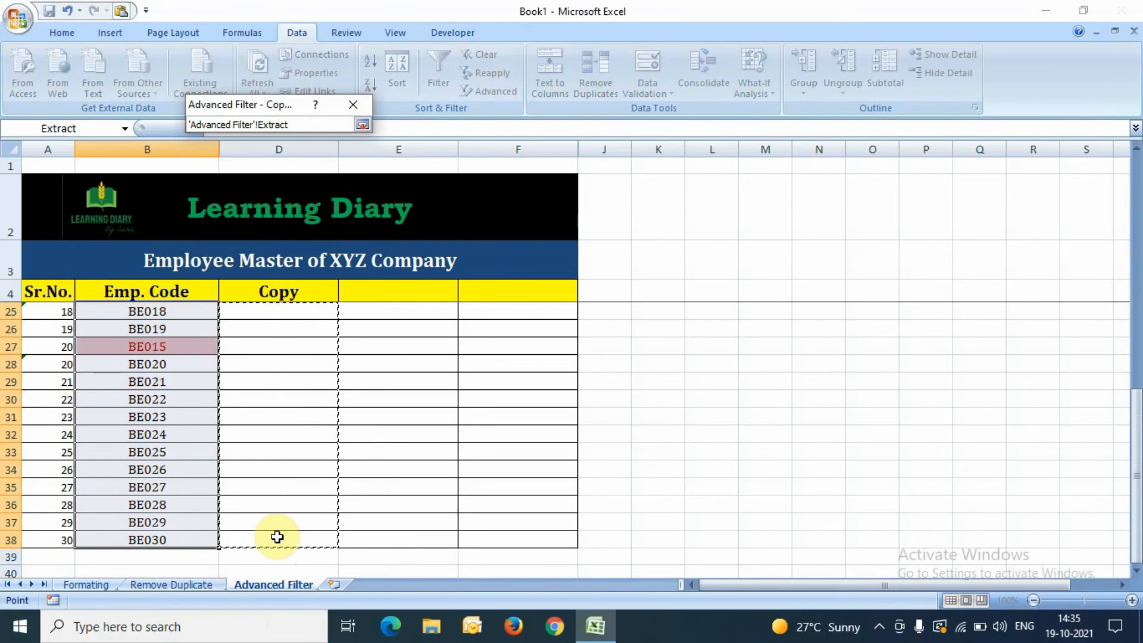
click(362, 123)
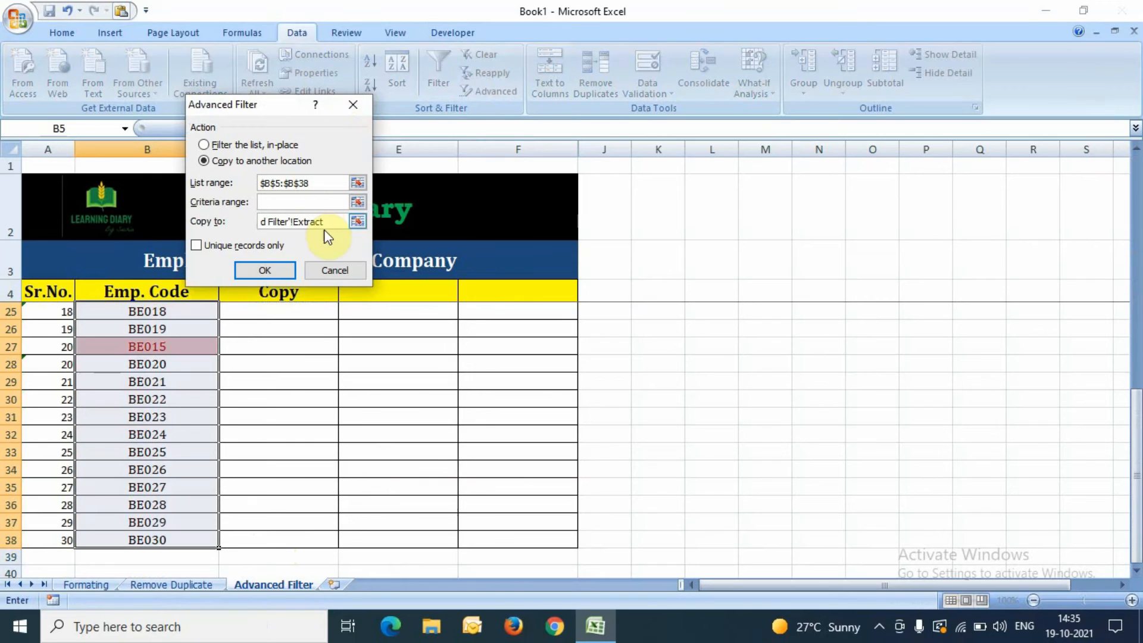
Step: Reset the Copy to range to $D$5:$D$38 and tick Unique records only
drag(324, 230, 189, 215)
key(BackSpace)
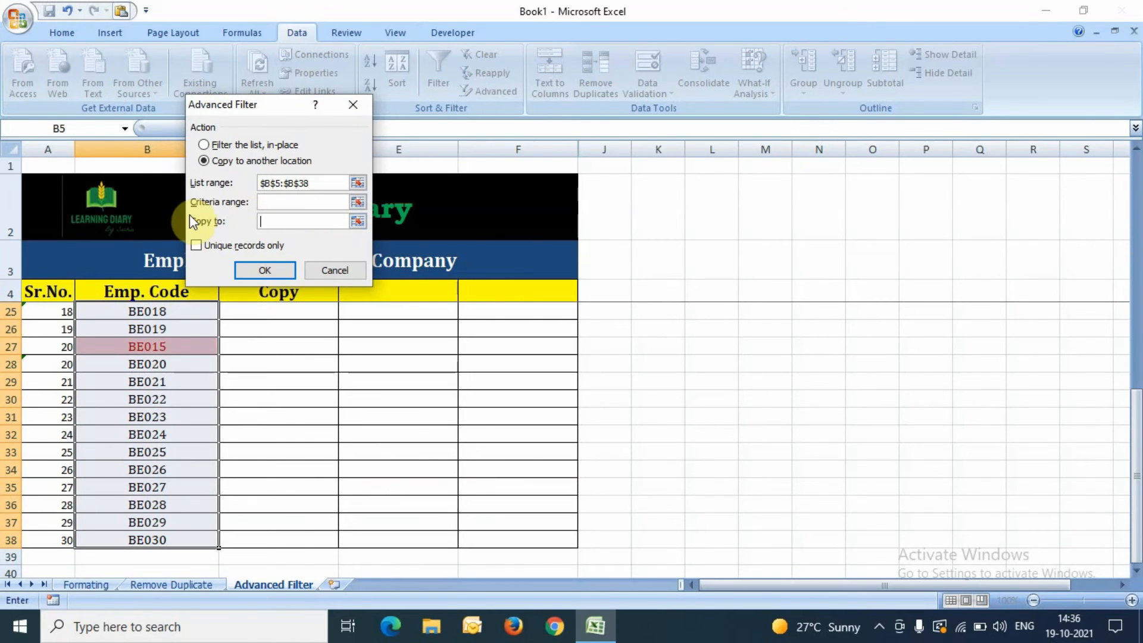
click(358, 221)
click(289, 294)
scroll(289, 294, up, 7)
key(Down)
key(shift+Down)
key(shift+Down)
key(shift+Down)
key(shift+Down)
key(shift+Down)
key(shift+Down)
key(shift+Down)
key(shift+Down)
key(shift+Down)
key(shift+Down)
key(shift+Down)
key(shift+Down)
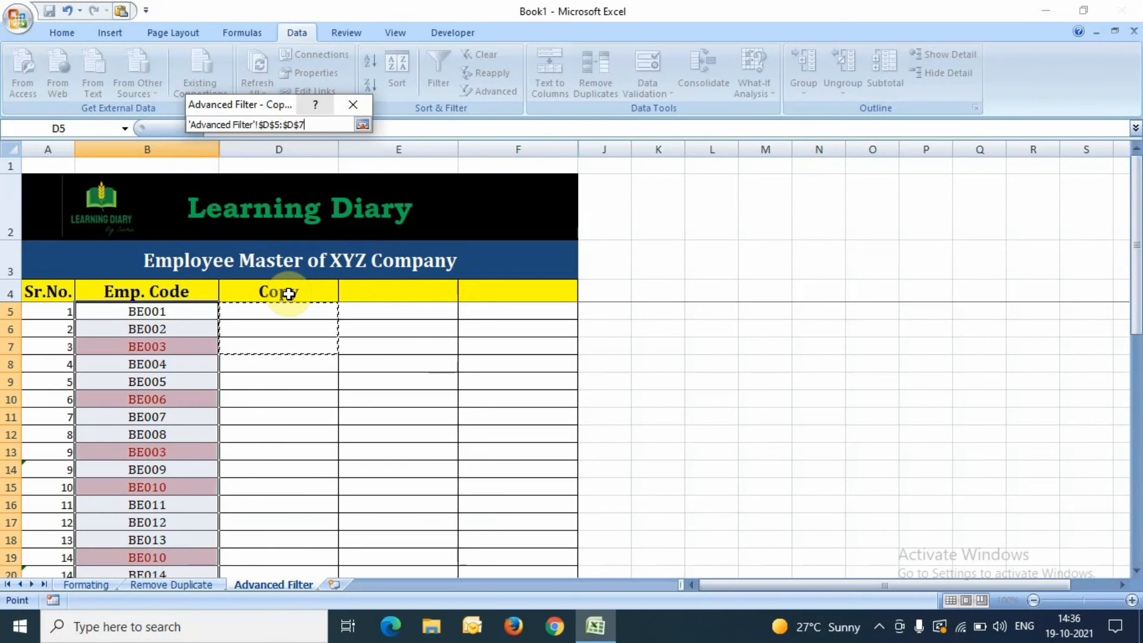
key(shift+Down)
key(shift+Down)
key(shift+Down)
key(shift+Down)
key(shift+Down)
key(shift+Down)
key(shift+Down)
key(shift+Down)
key(shift+Down)
key(shift+Down)
key(shift+Down)
key(shift+Down)
key(shift+Down)
key(shift+Down)
key(shift+Down)
key(shift+Down)
key(shift+Down)
key(shift+Down)
key(shift+Down)
key(shift+Down)
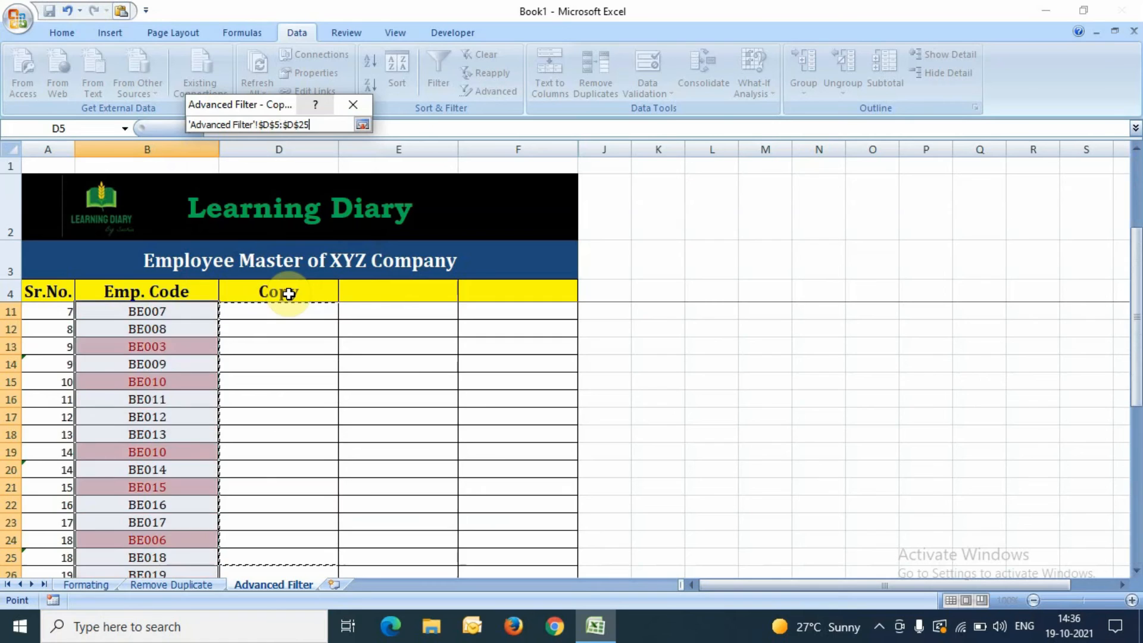
key(shift+Up)
key(shift+Up)
key(shift+Up)
key(shift+Up)
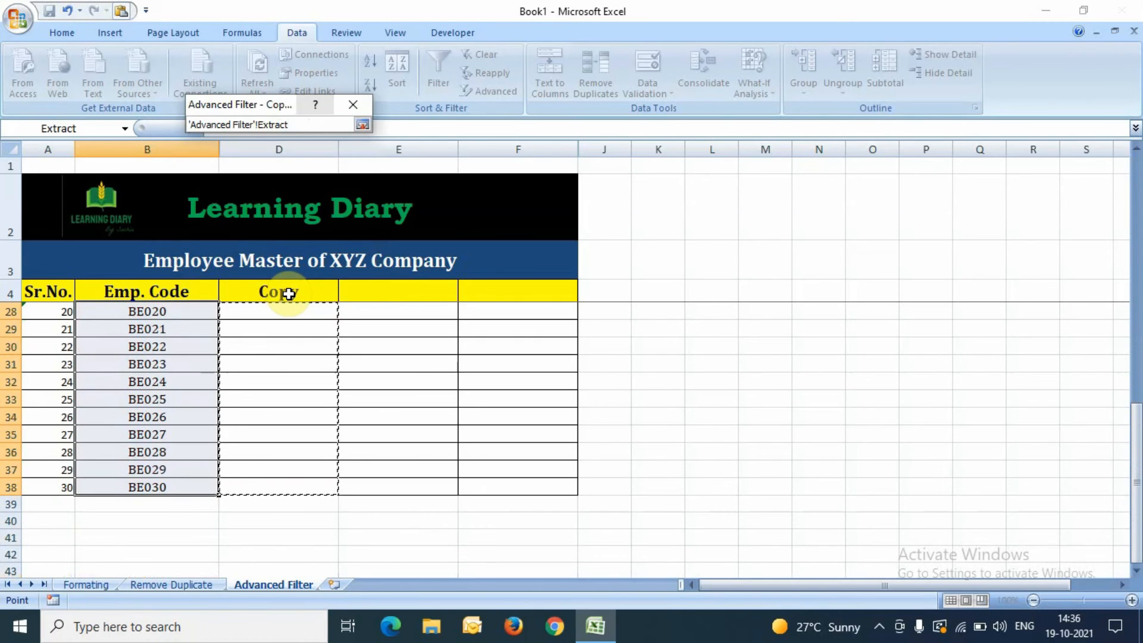
click(361, 124)
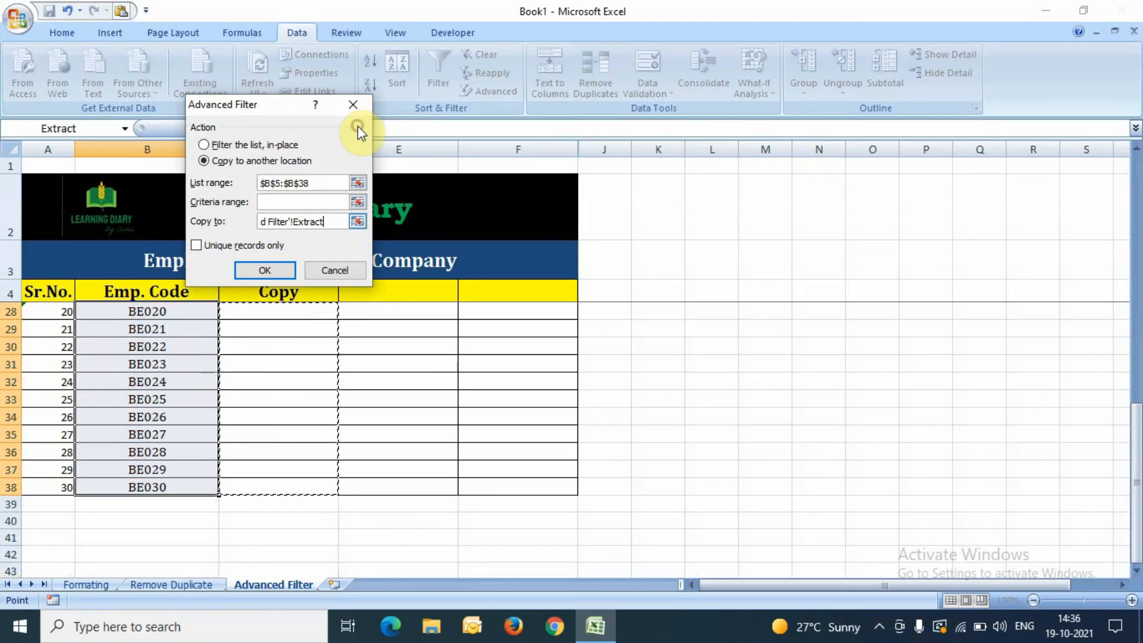
click(231, 248)
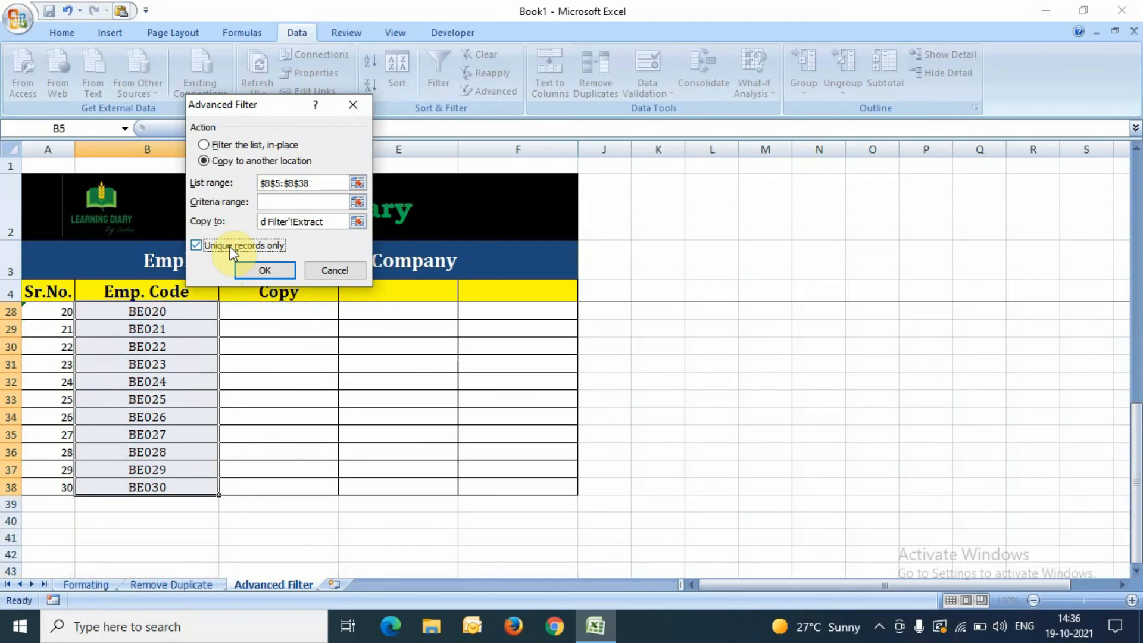
Step: Run the Advanced Filter so the unique Emp. Codes land in D5:D34, then select them
click(249, 275)
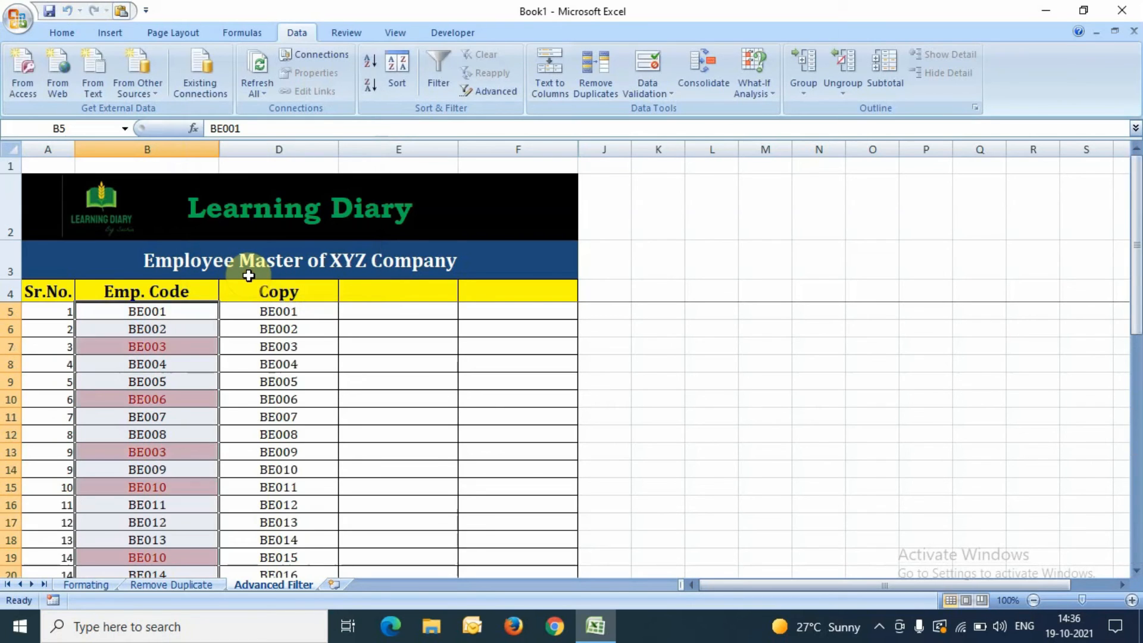
key(Up)
key(Down)
key(Up)
key(Down)
key(Down)
key(Down)
key(Down)
key(Down)
key(Down)
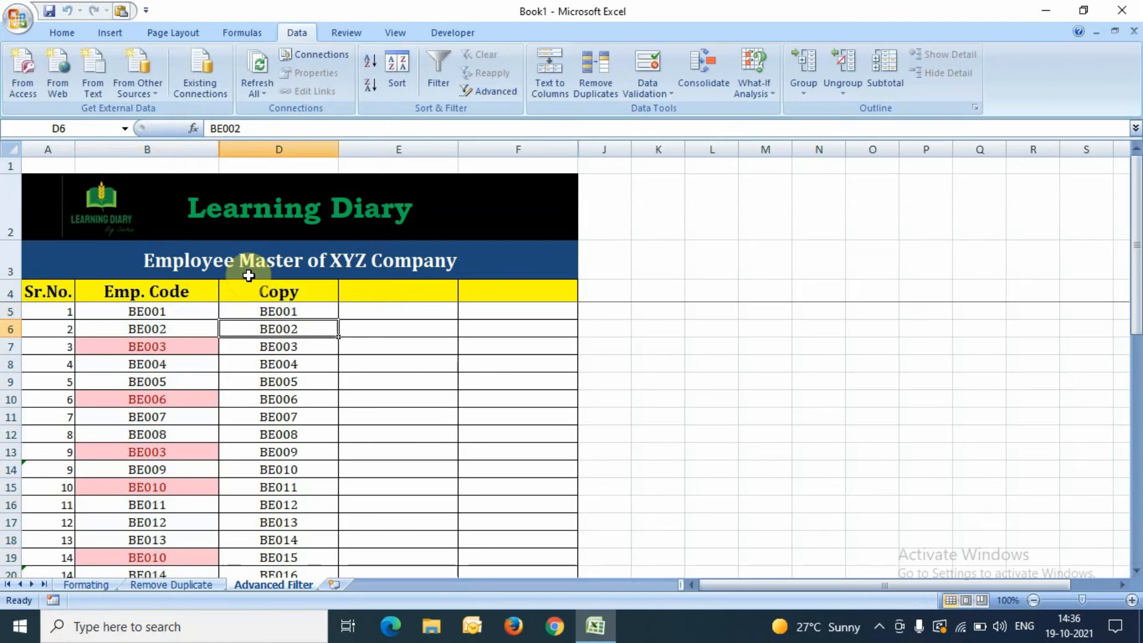
key(Up)
key(Up)
key(Up)
key(Up)
key(Up)
key(Up)
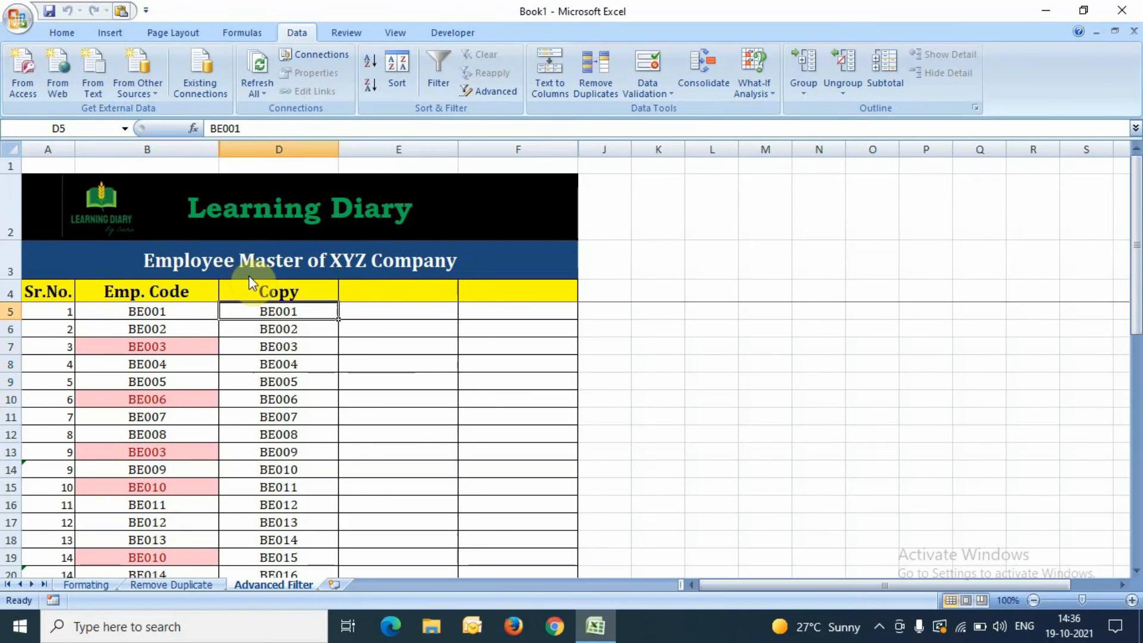
key(Down)
key(ctrl+shift+Down)
scroll(248, 275, down, 2)
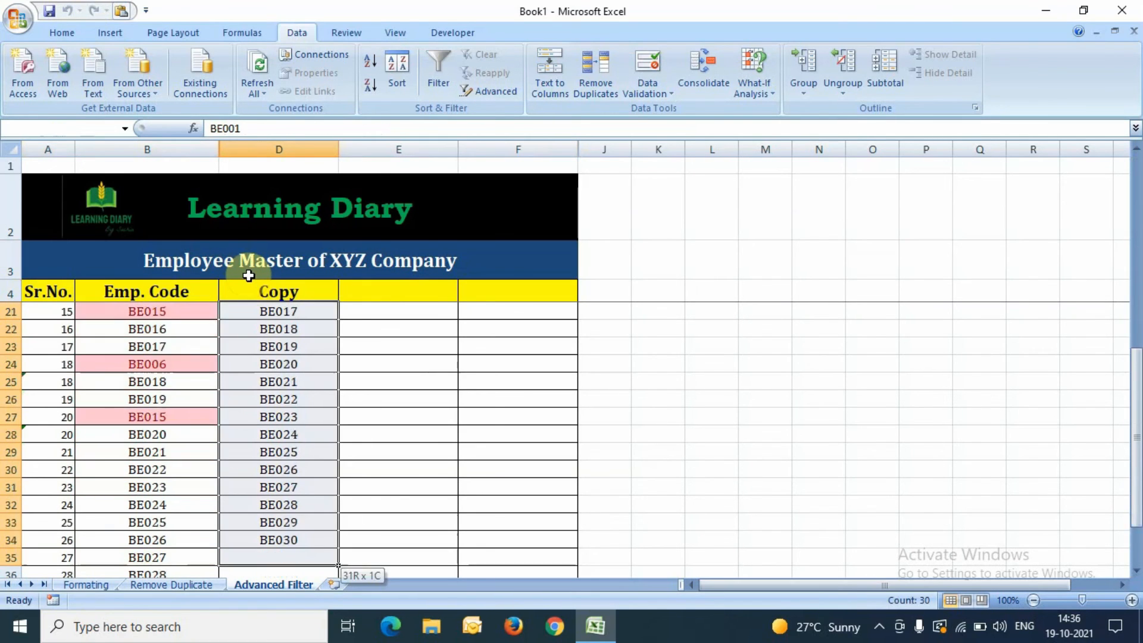
key(shift+Down)
key(shift+Down)
key(shift+Up)
key(shift+Up)
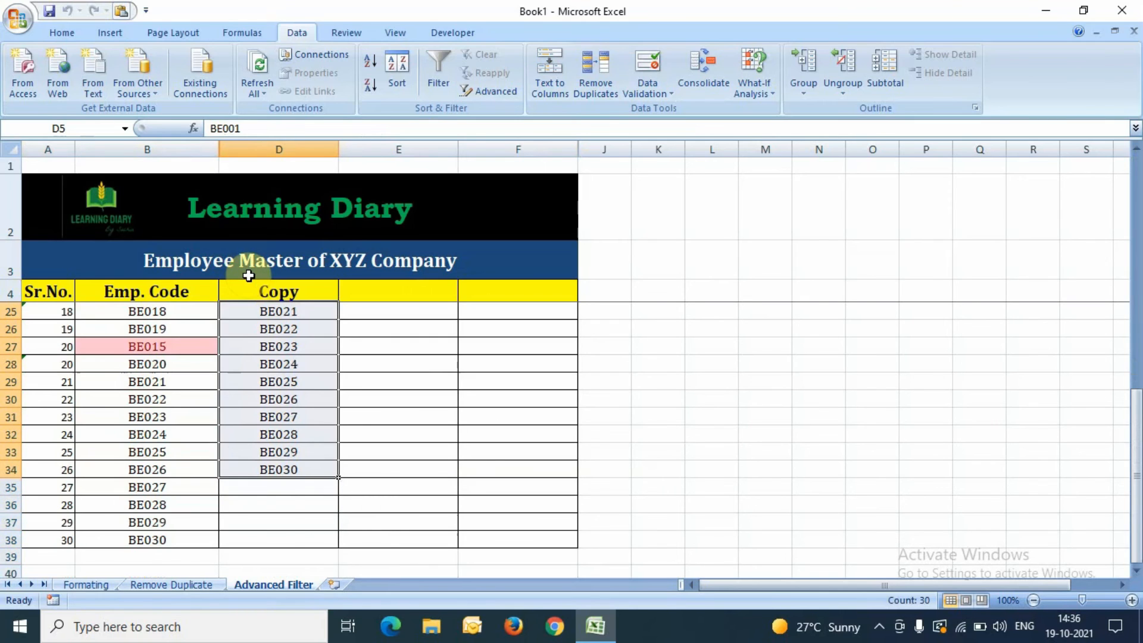
Step: Check that the copied codes and the original Emp. Code list both end at BE030
key(Down)
key(Down)
key(ctrl+Down)
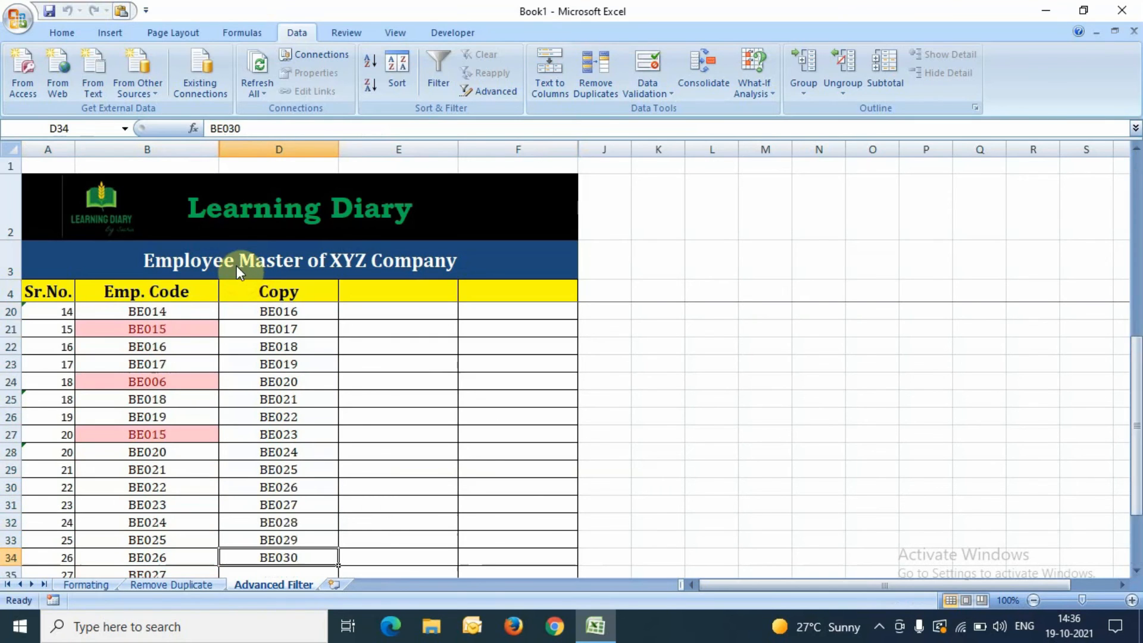
key(Down)
key(Down)
key(Down)
key(Up)
key(Up)
key(Left)
key(Down)
key(Down)
key(Down)
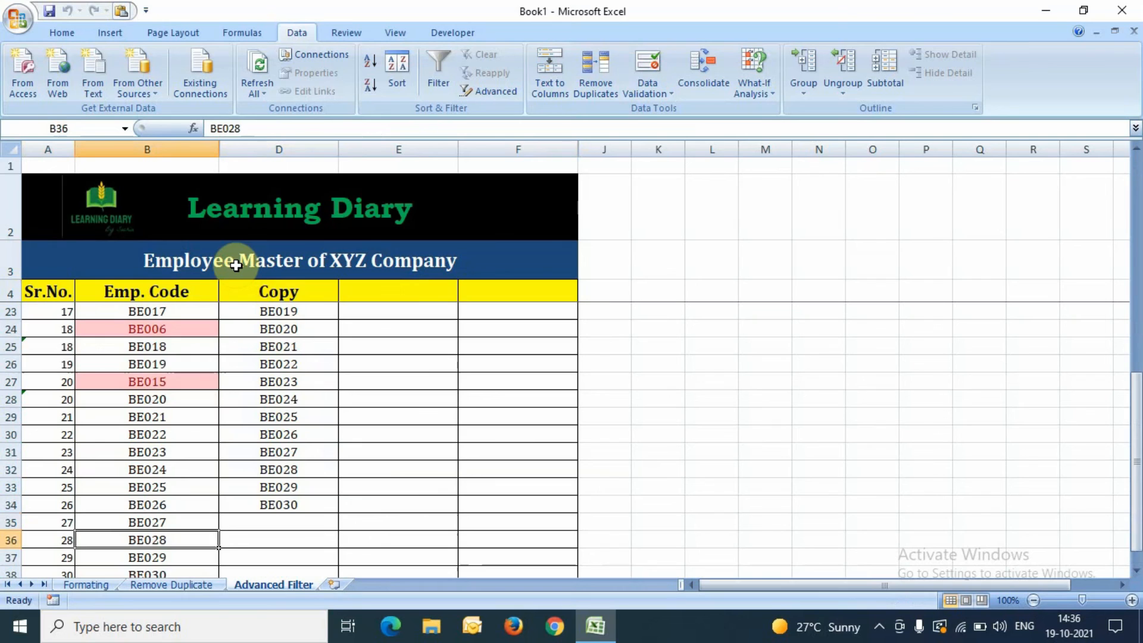
key(Down)
key(Up)
key(Up)
key(Right)
key(Up)
key(Up)
key(Up)
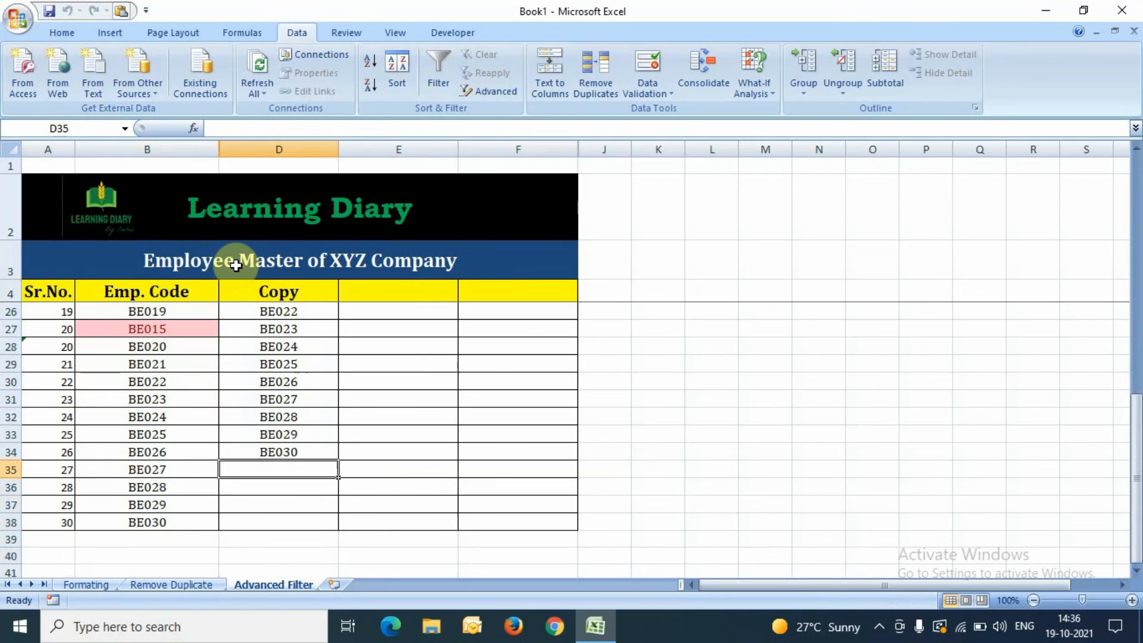
key(ctrl+Up)
key(Down)
key(Down)
key(Up)
key(Down)
key(Down)
key(Up)
key(Up)
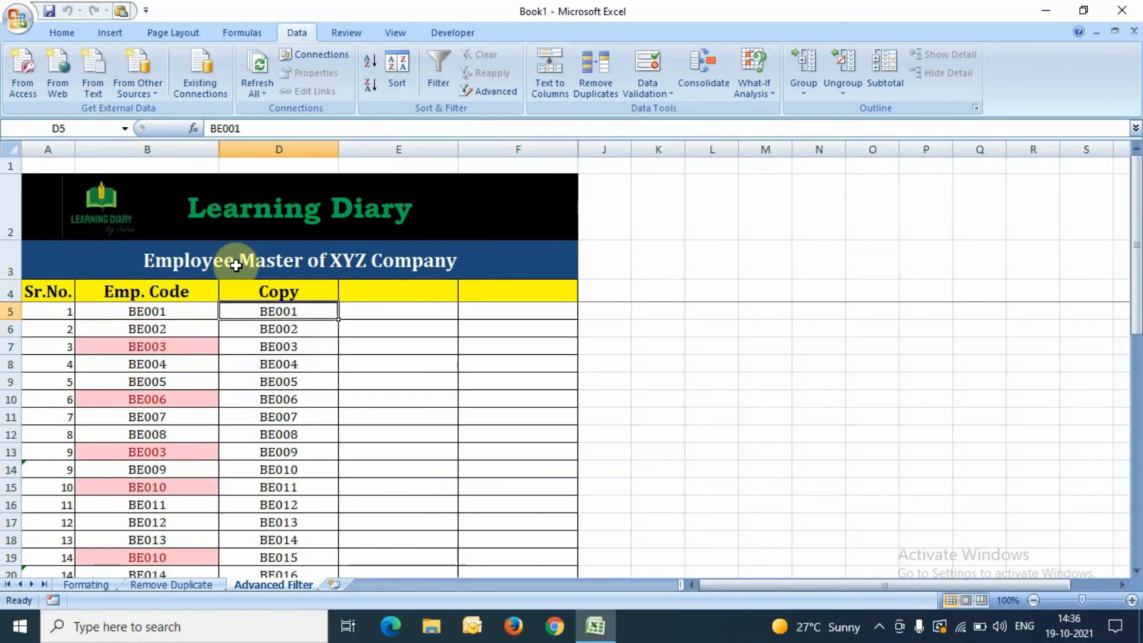
Step: Select the copied codes to confirm a count of 30, then clear the selection
key(ctrl+shift+Down)
click(235, 266)
key(Up)
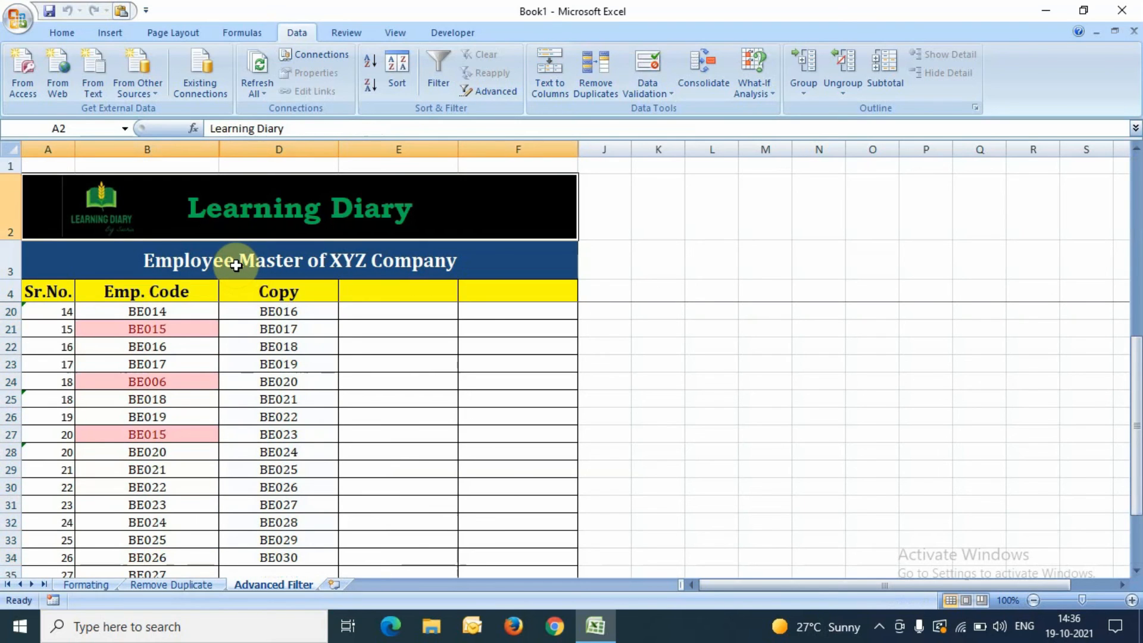